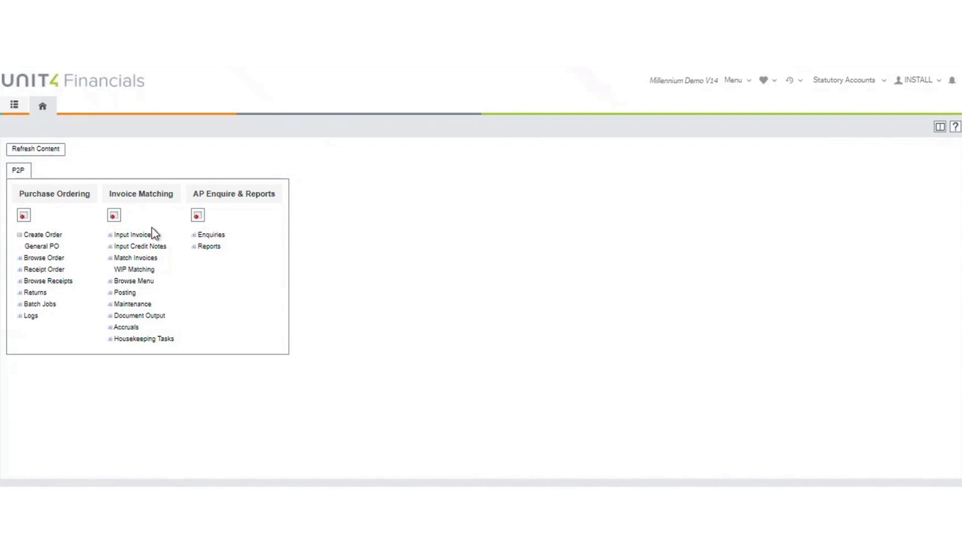
Step: Create a general purchase order with KPMG LLP as the supplier and Finance as the department
{"action": "left_click", "coordinate": [43, 247]}
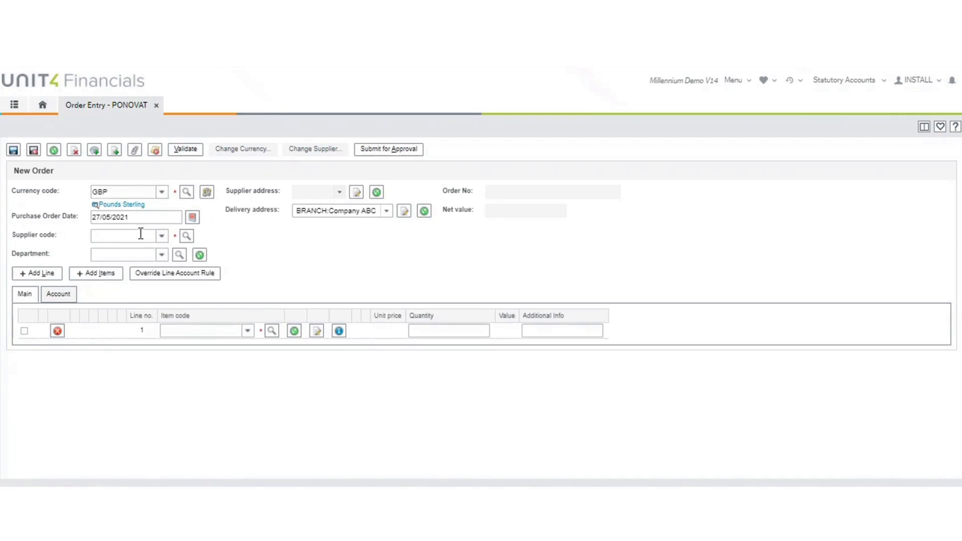
{"action": "left_click", "coordinate": [124, 237]}
{"action": "type", "text": "KPMG"}
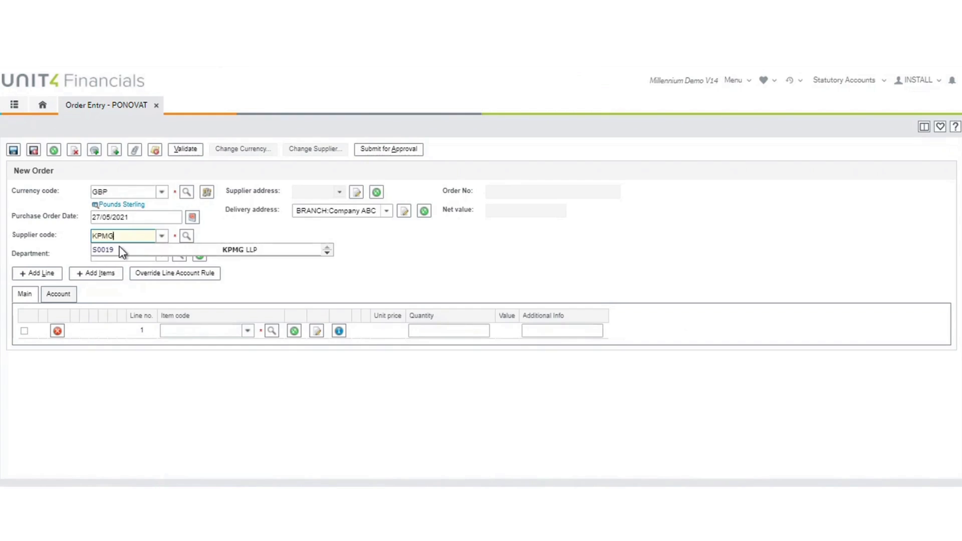
{"action": "left_click", "coordinate": [119, 247]}
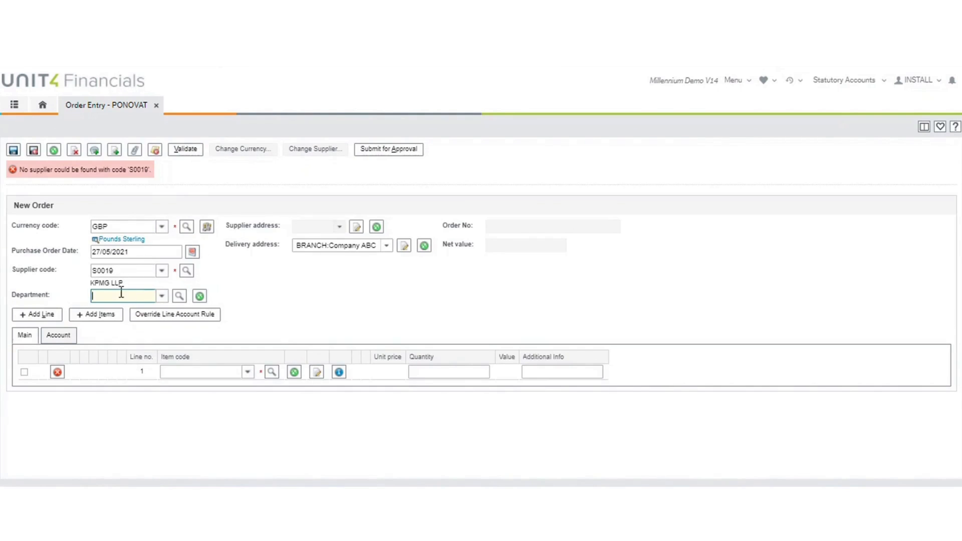
{"action": "type", "text": "Fin"}
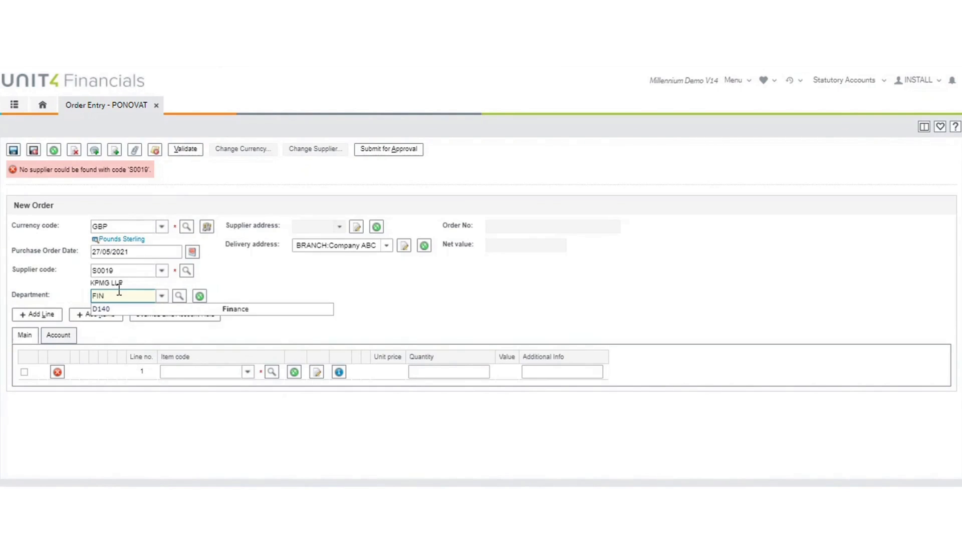
{"action": "left_click", "coordinate": [120, 306]}
Step: Fill order line 1 with the AUDITFEE item, a unit price of 1000 and the additional info "Audit Fee 2020/21"
{"action": "left_click", "coordinate": [227, 378]}
{"action": "type", "text": "audit"}
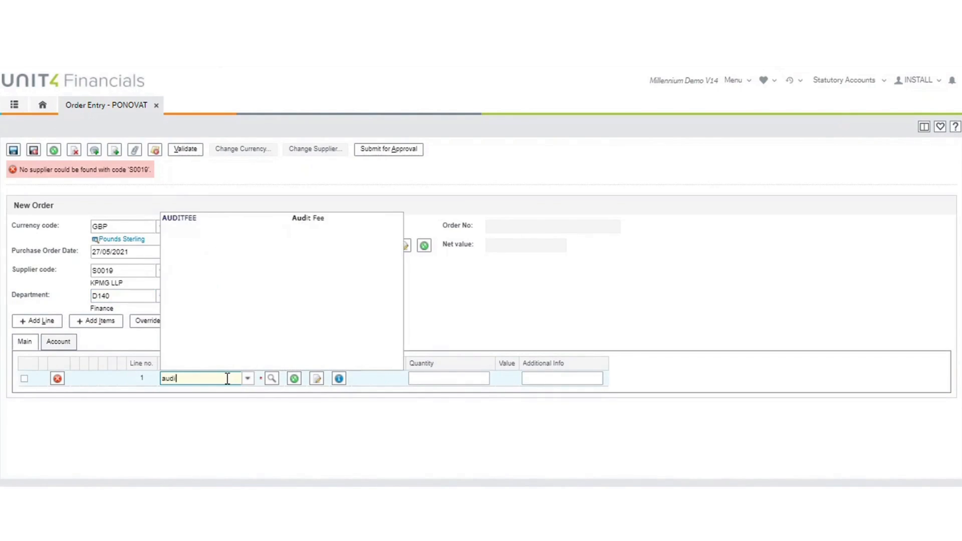
{"action": "left_click", "coordinate": [251, 226]}
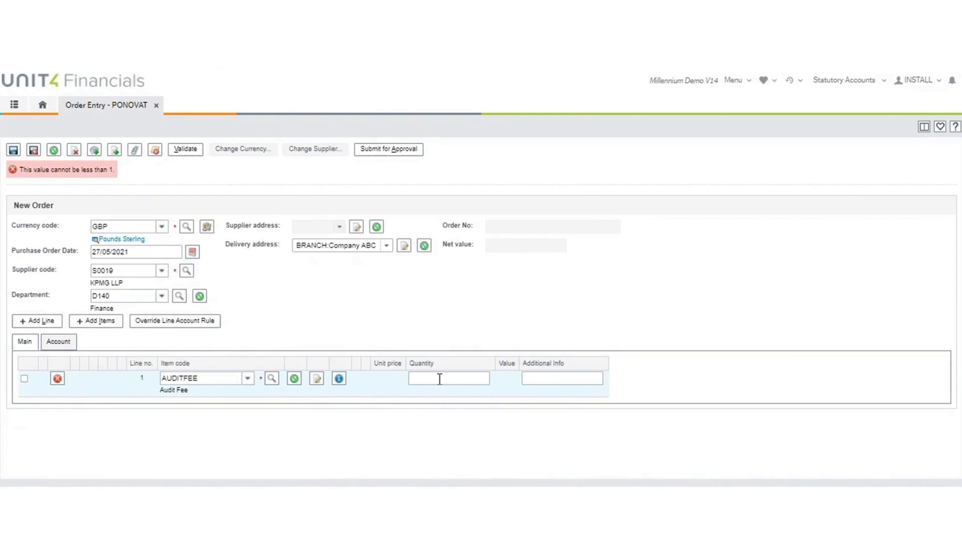
{"action": "left_click", "coordinate": [418, 343]}
{"action": "type", "text": "1000"}
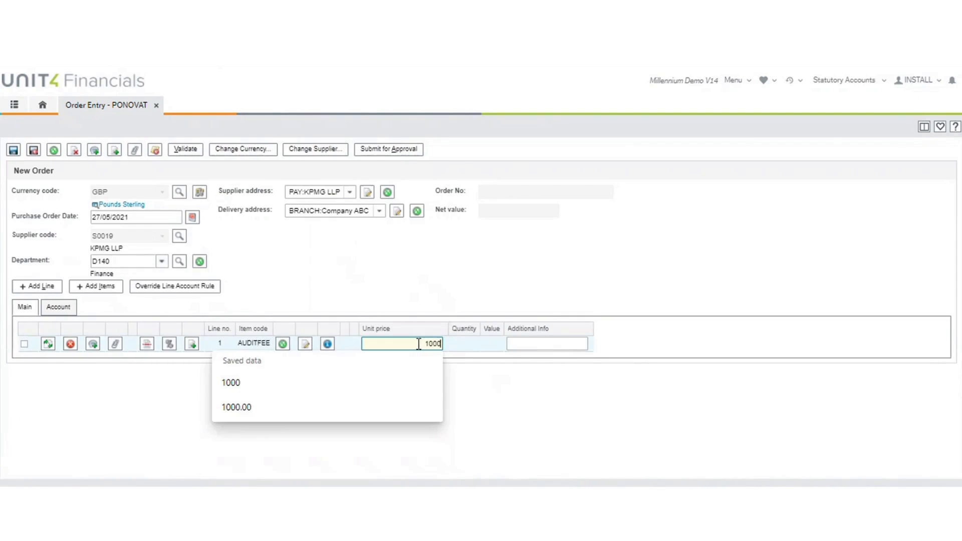
{"action": "key", "text": "Tab"}
{"action": "left_click", "coordinate": [551, 408]}
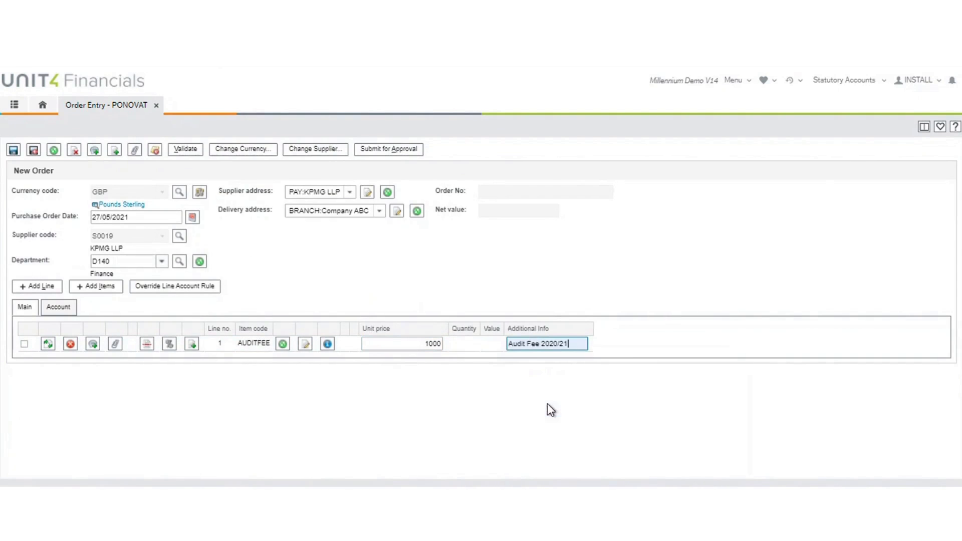
Step: Validate the purchase order, submit it for approval without an authorising user, and close order entry
{"action": "left_click", "coordinate": [186, 150]}
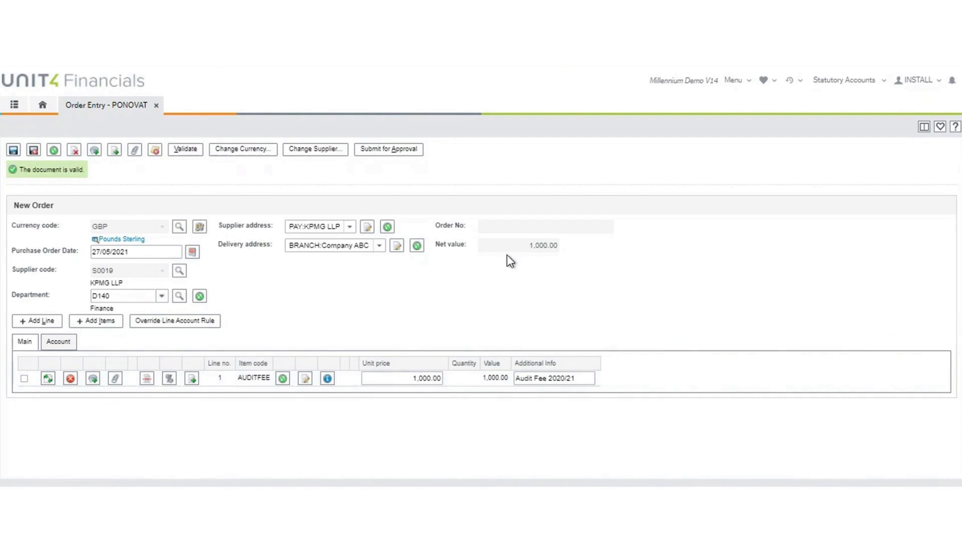
{"action": "left_click", "coordinate": [375, 150]}
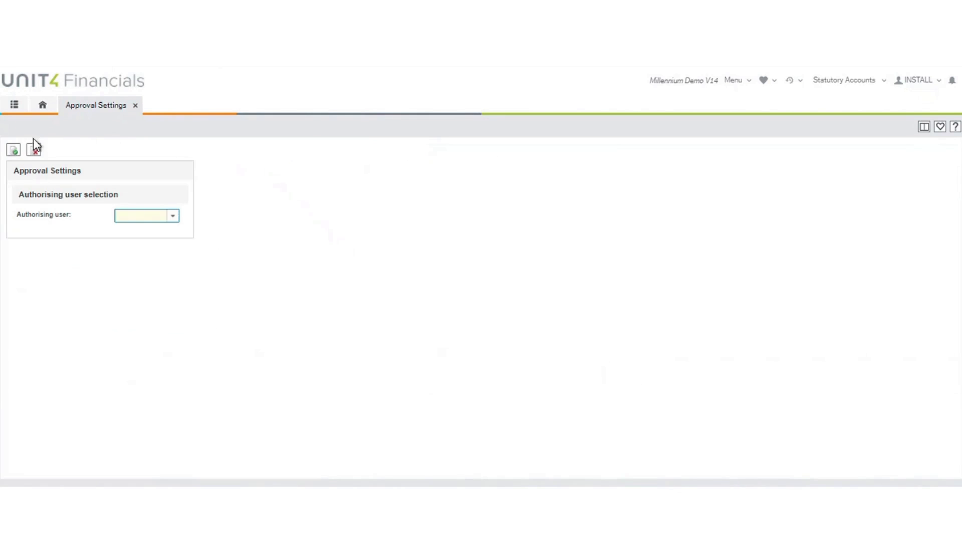
{"action": "left_click", "coordinate": [14, 151]}
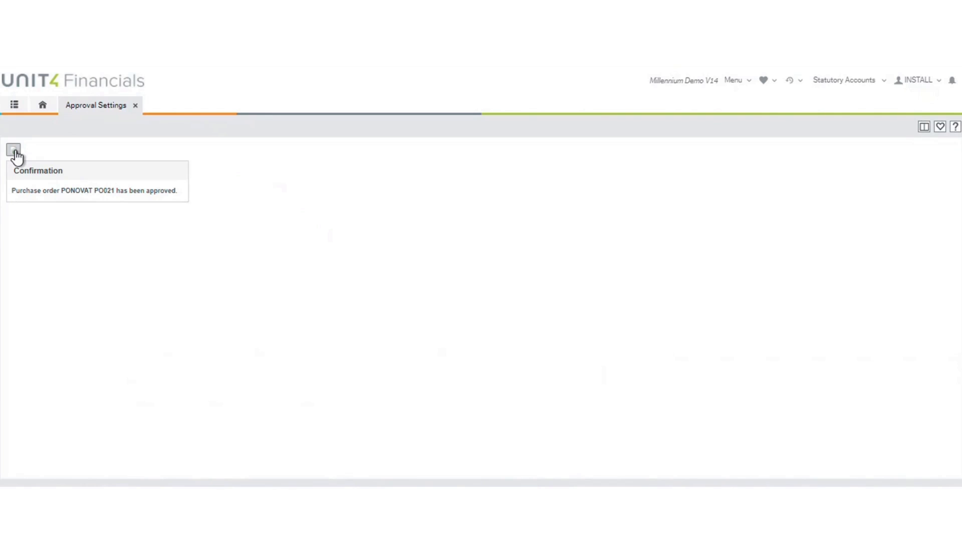
{"action": "left_click", "coordinate": [14, 150]}
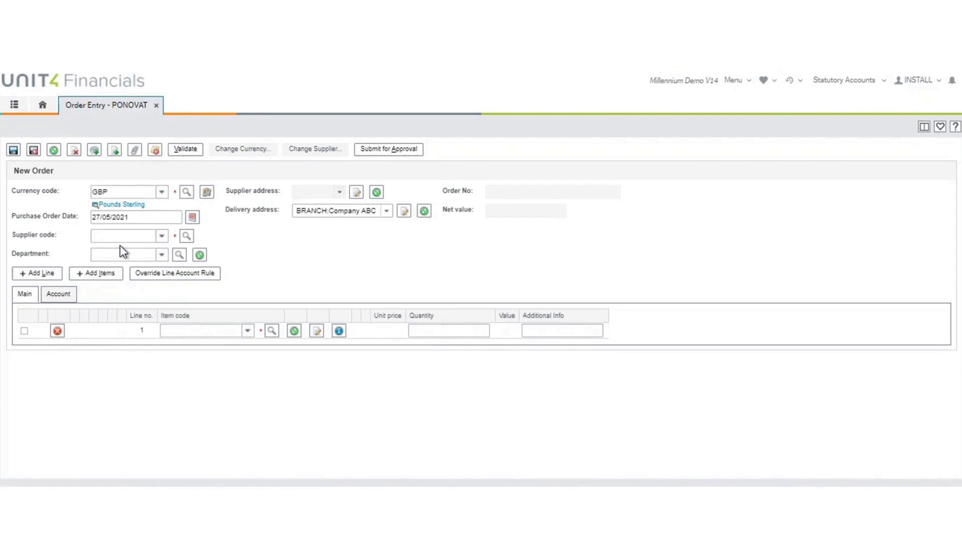
{"action": "left_click", "coordinate": [156, 106]}
Step: Start a general receipt and enter the newly approved order's number as the PO number criterion
{"action": "left_click", "coordinate": [36, 270]}
{"action": "left_click", "coordinate": [43, 281]}
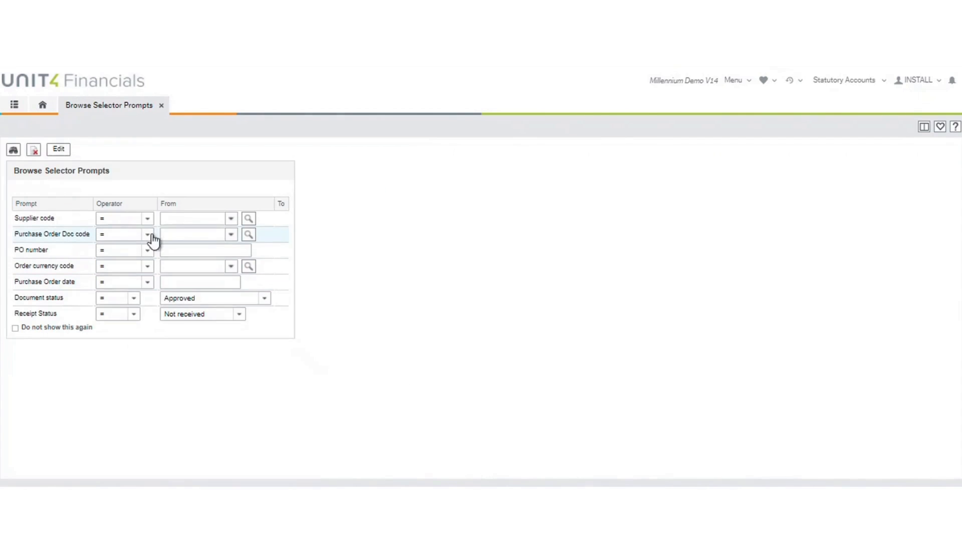
{"action": "left_click", "coordinate": [172, 234]}
{"action": "left_click", "coordinate": [168, 250]}
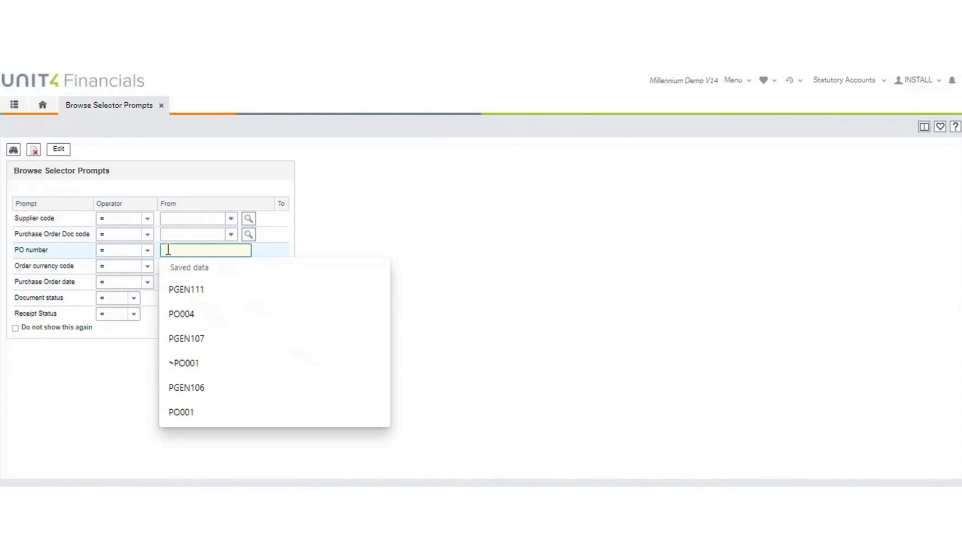
{"action": "left_click", "coordinate": [189, 364]}
{"action": "key", "text": "BackSpace"}
{"action": "key", "text": "BackSpace"}
{"action": "type", "text": "21"}
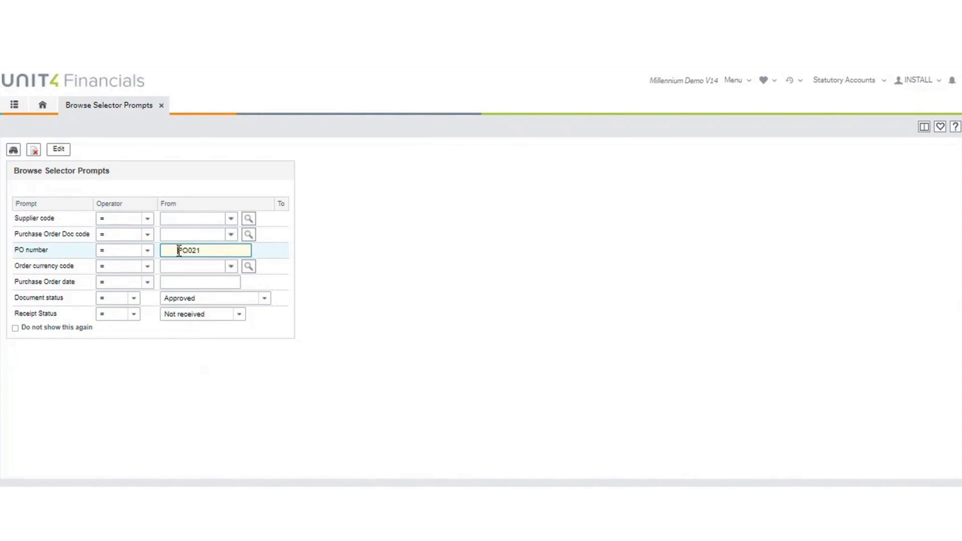
Step: Remove the leading spaces from the PO number criterion and search for the approved, not received order
{"action": "left_click", "coordinate": [178, 251]}
{"action": "key", "text": "BackSpace"}
{"action": "key", "text": "BackSpace"}
{"action": "key", "text": "BackSpace"}
{"action": "key", "text": "BackSpace"}
{"action": "key", "text": "BackSpace"}
{"action": "key", "text": "BackSpace"}
{"action": "key", "text": "BackSpace"}
{"action": "key", "text": "BackSpace"}
{"action": "left_click", "coordinate": [14, 150]}
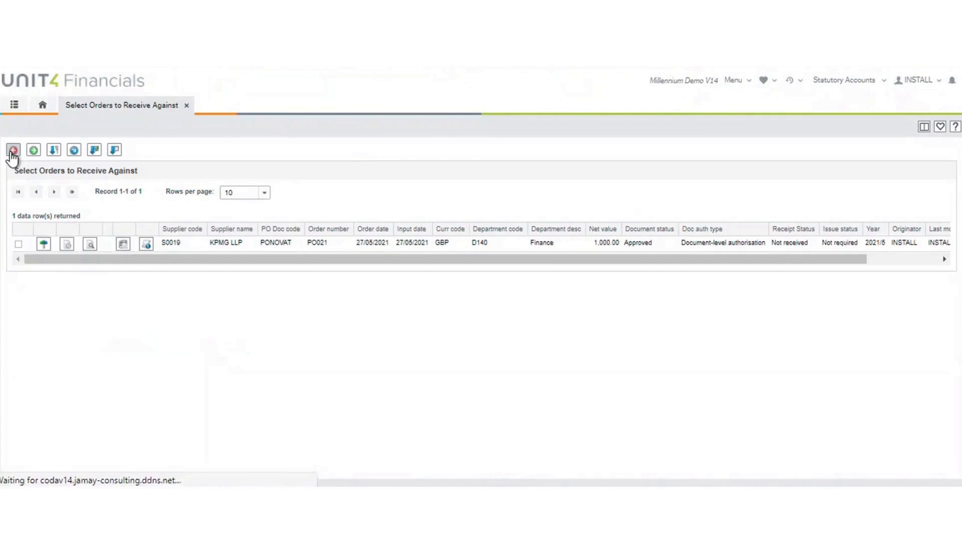
Step: Receive the KPMG LLP audit fee order in full, save the goods received note and close the save results
{"action": "left_click", "coordinate": [17, 244]}
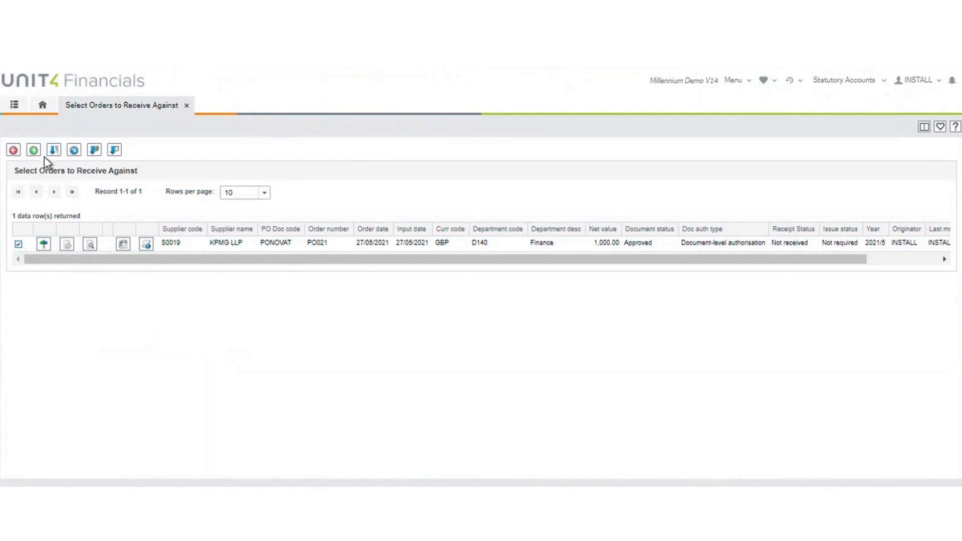
{"action": "left_click", "coordinate": [33, 151]}
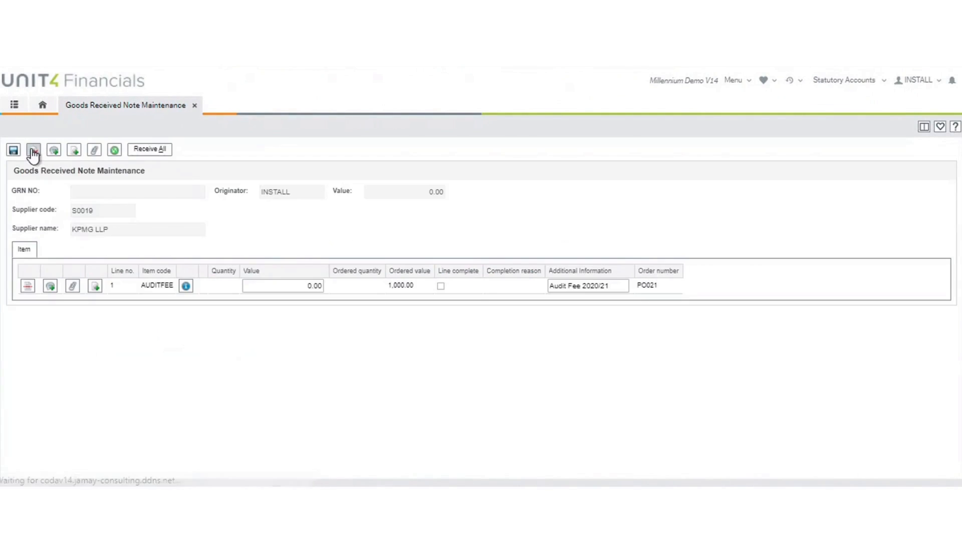
{"action": "left_click", "coordinate": [145, 149]}
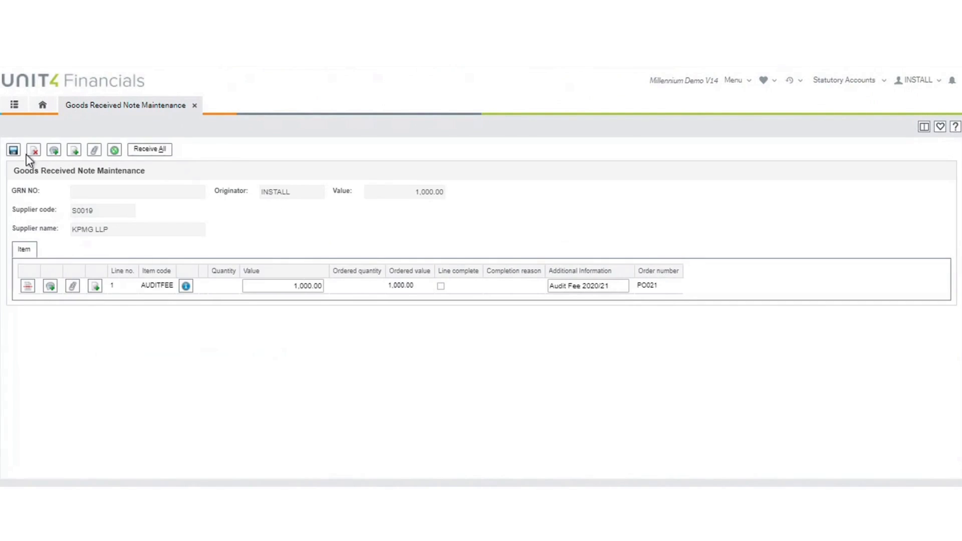
{"action": "left_click", "coordinate": [13, 151]}
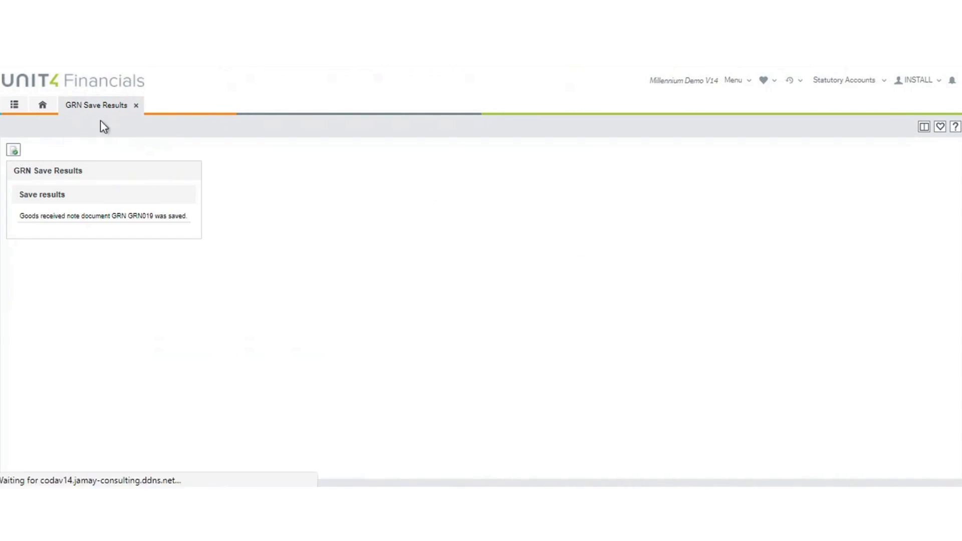
{"action": "left_click", "coordinate": [160, 106]}
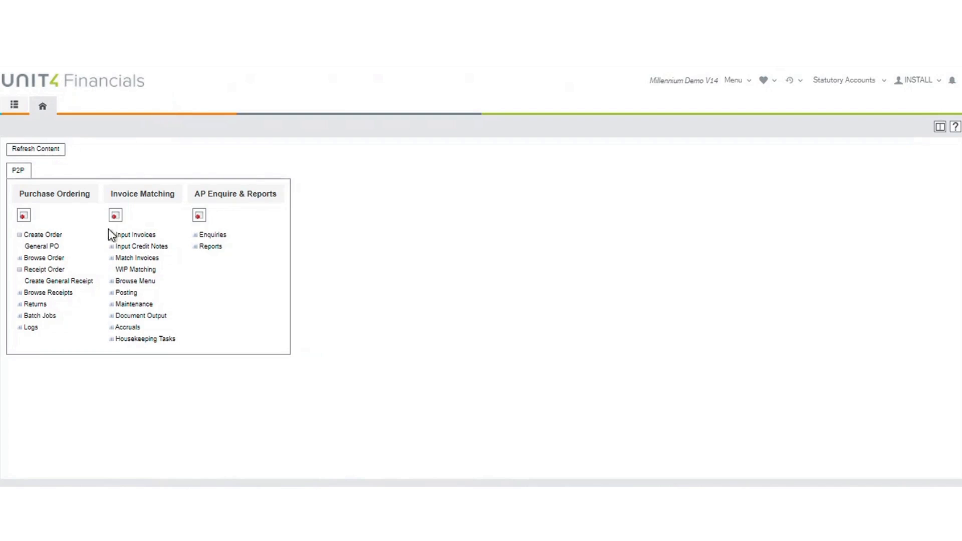
Step: Start a new PO invoice, enter the received order's number and load its supplier and department details
{"action": "left_click", "coordinate": [124, 235]}
{"action": "left_click", "coordinate": [130, 247]}
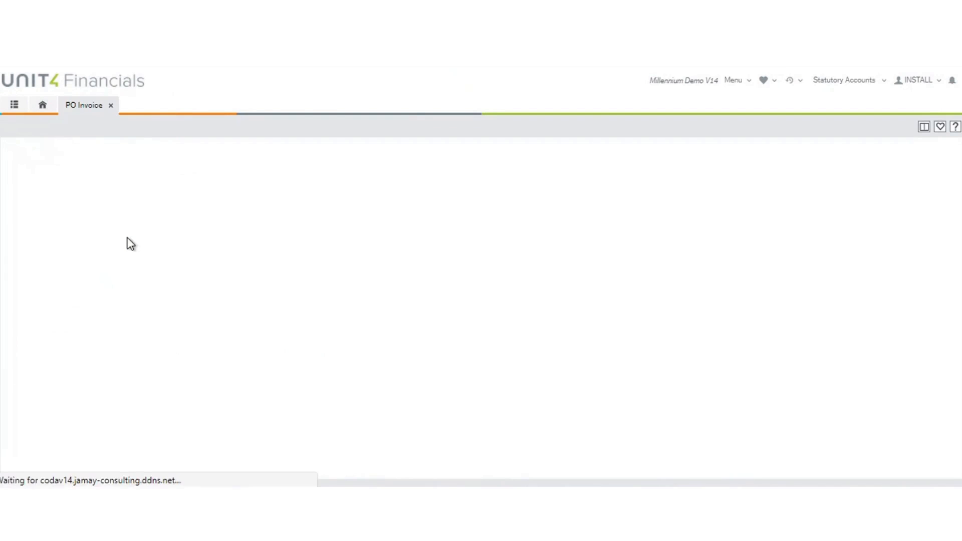
{"action": "left_click", "coordinate": [59, 291]}
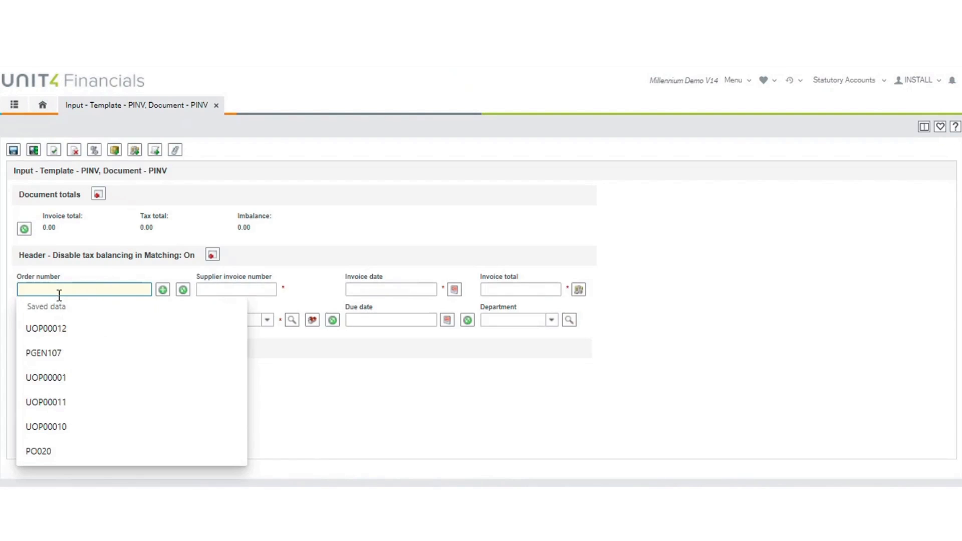
{"action": "left_click", "coordinate": [47, 450]}
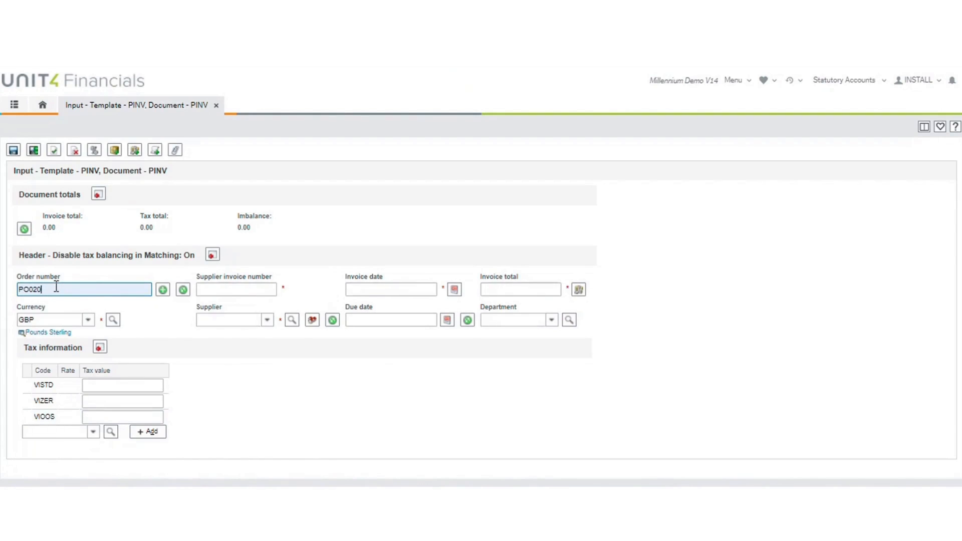
{"action": "key", "text": "BackSpace"}
{"action": "type", "text": "1"}
{"action": "left_click", "coordinate": [183, 290]}
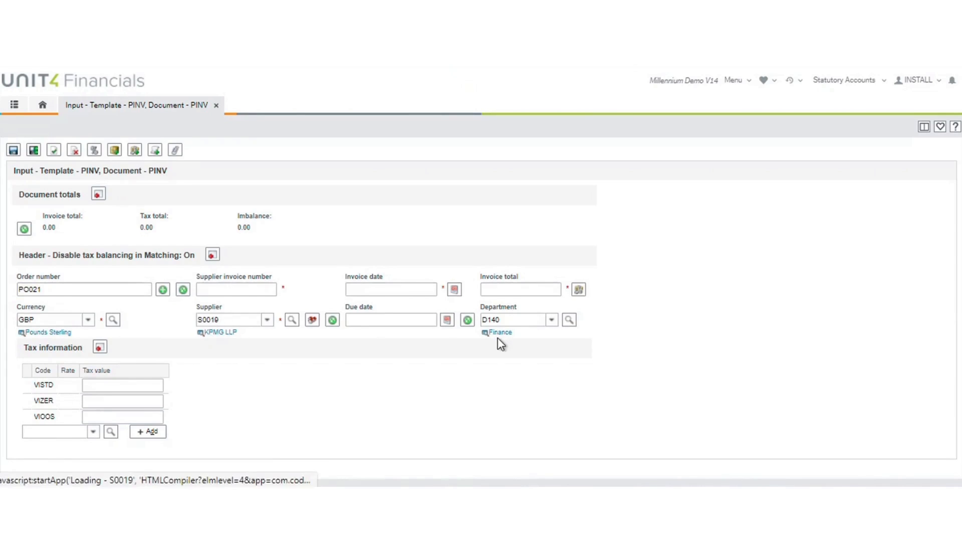
Step: Enter supplier invoice number 27052021, invoice date 20/05/2021 and an invoice total of 1200.00
{"action": "left_click", "coordinate": [242, 290]}
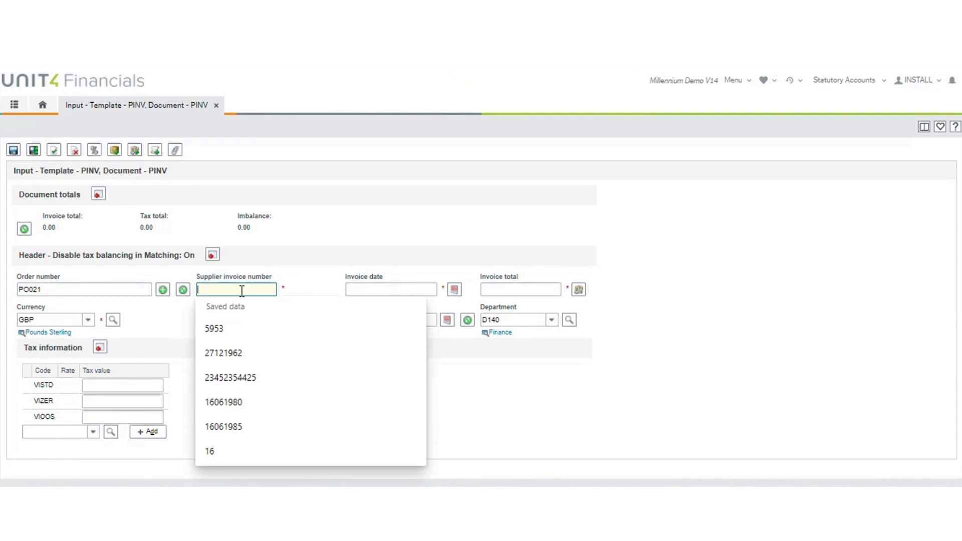
{"action": "type", "text": "27052021"}
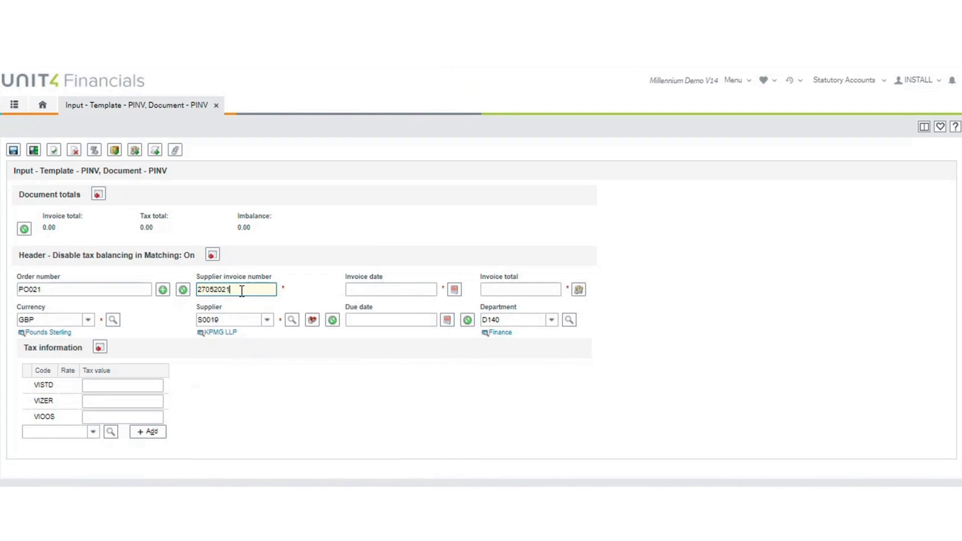
{"action": "left_click", "coordinate": [455, 290]}
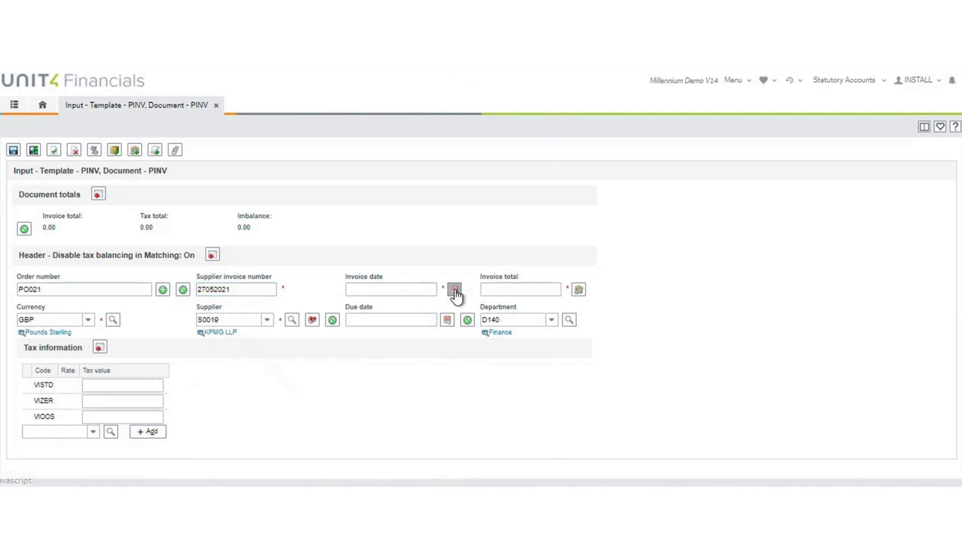
{"action": "left_click", "coordinate": [106, 210]}
{"action": "left_click", "coordinate": [525, 290]}
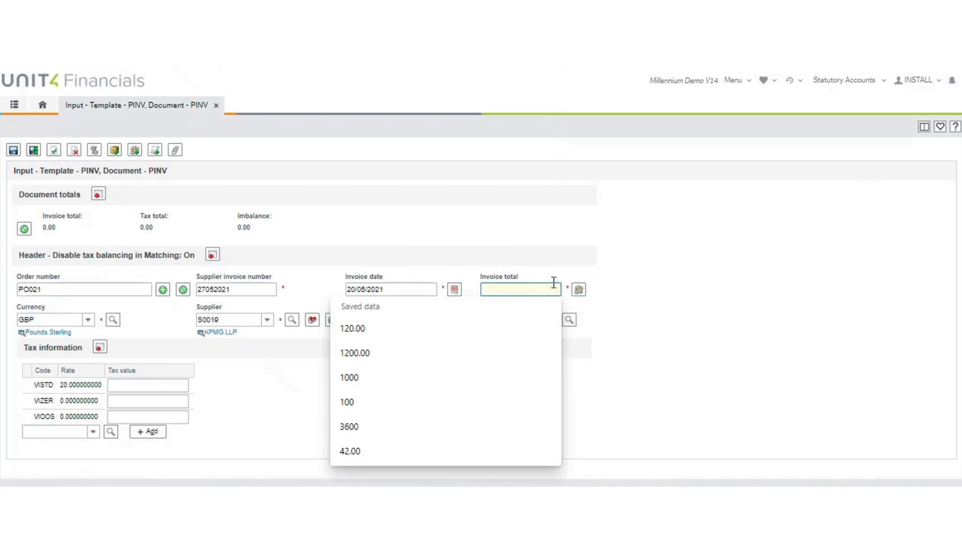
{"action": "type", "text": "1200.00"}
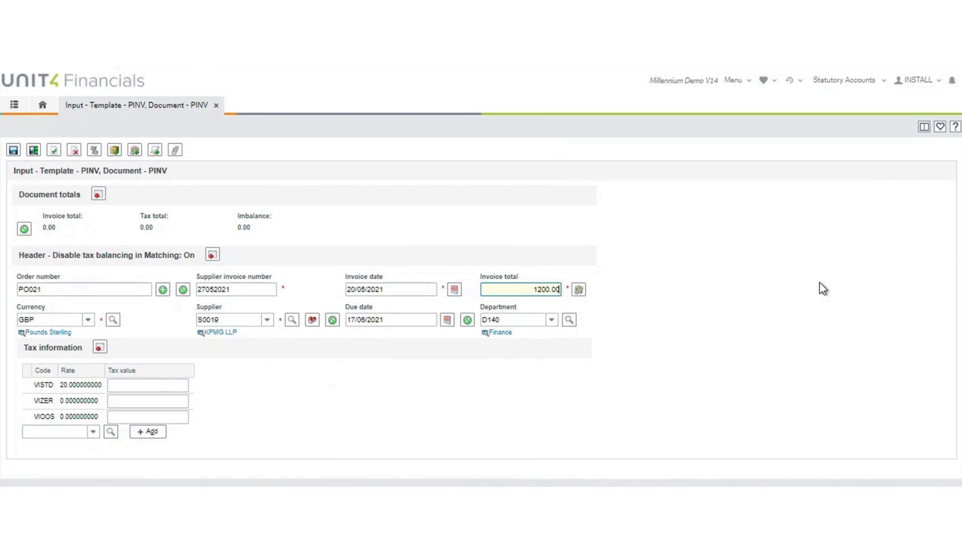
Step: Set the VISTD tax value to 200, then save the invoice and match it against the receipt
{"action": "left_click", "coordinate": [173, 385]}
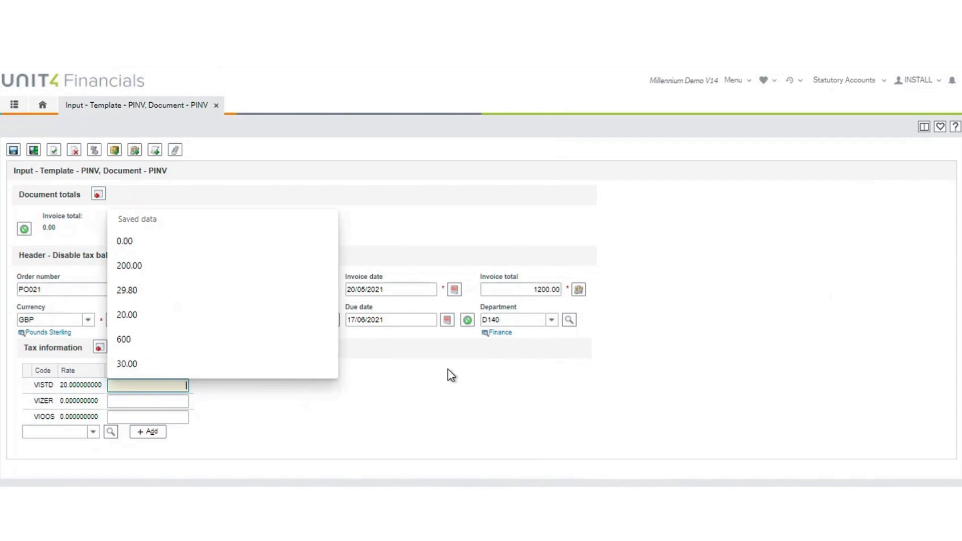
{"action": "type", "text": "200"}
{"action": "left_click", "coordinate": [503, 373]}
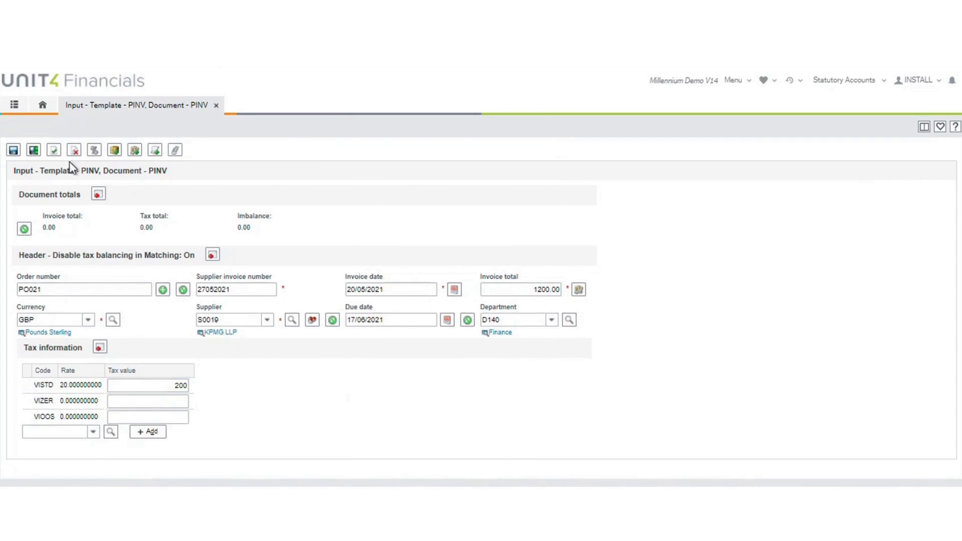
{"action": "left_click", "coordinate": [33, 151]}
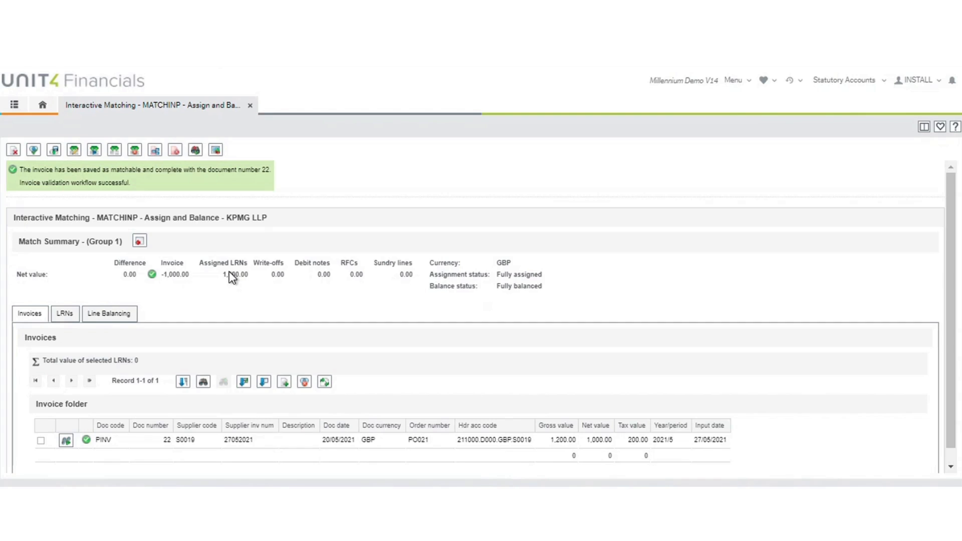
Step: Return from matching to the invoice and set the invoice total to 1212.00 and the VISTD tax value to 202.00
{"action": "left_click", "coordinate": [13, 154]}
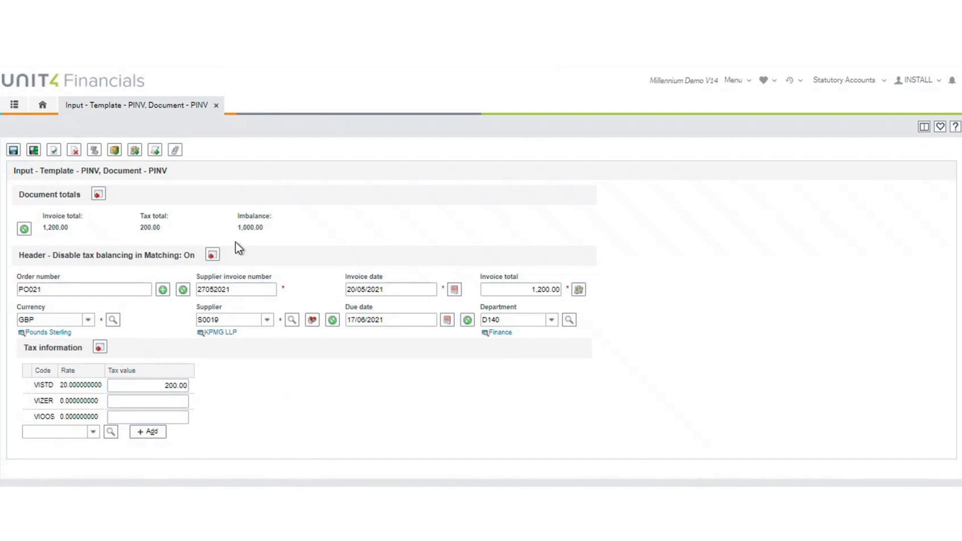
{"action": "left_click", "coordinate": [518, 289]}
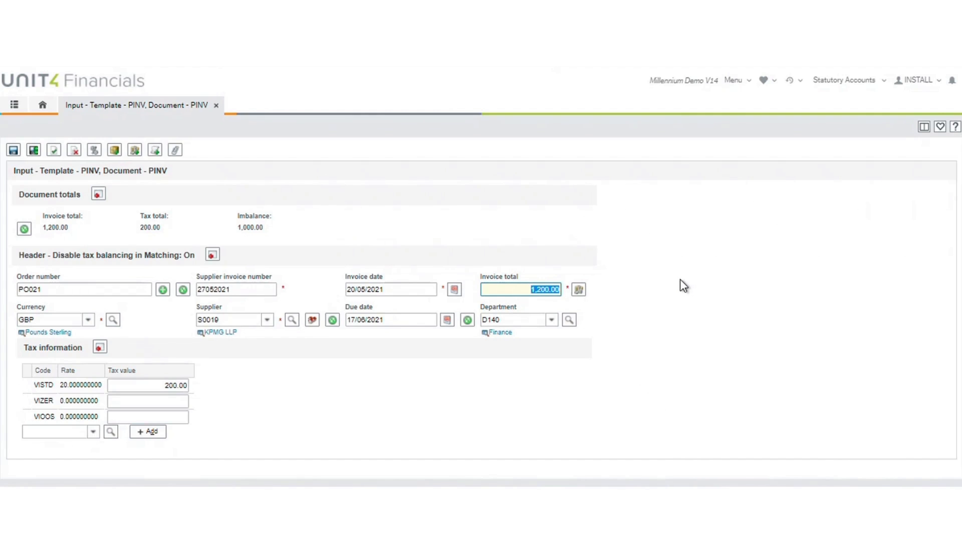
{"action": "type", "text": "1212.00"}
{"action": "left_click", "coordinate": [144, 385]}
{"action": "type", "text": "2"}
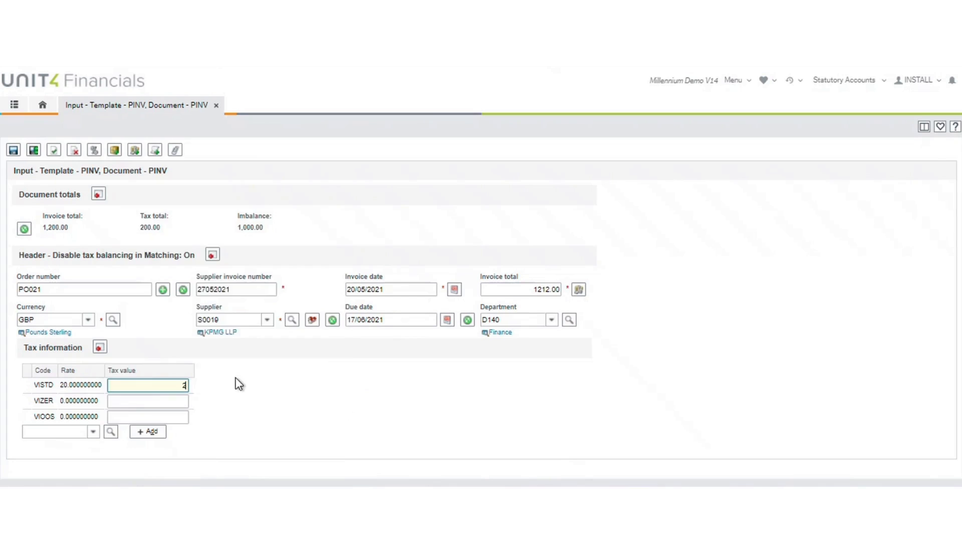
{"action": "type", "text": "02.00"}
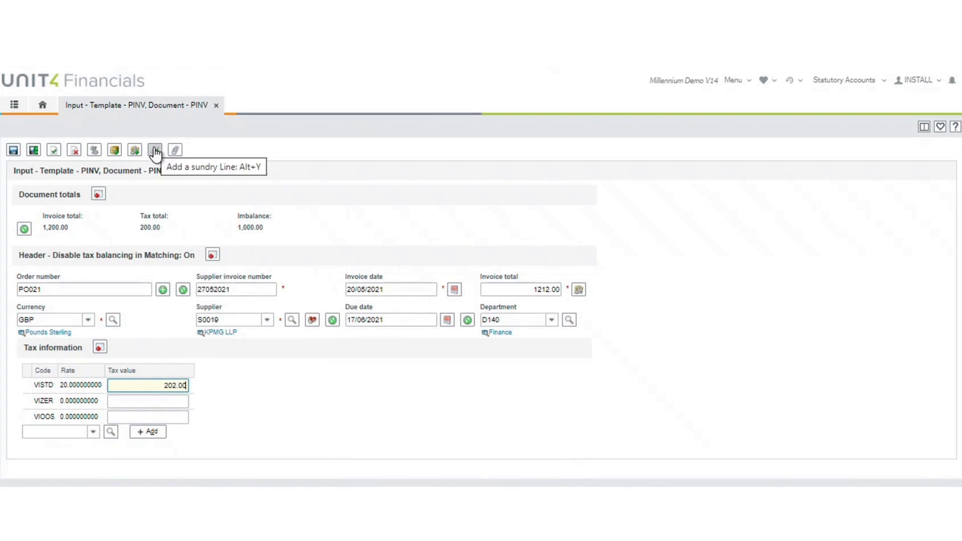
Step: Add a FREIGHT sundry line to the invoice and enter the audit fee purchase order's number on it
{"action": "left_click", "coordinate": [156, 150]}
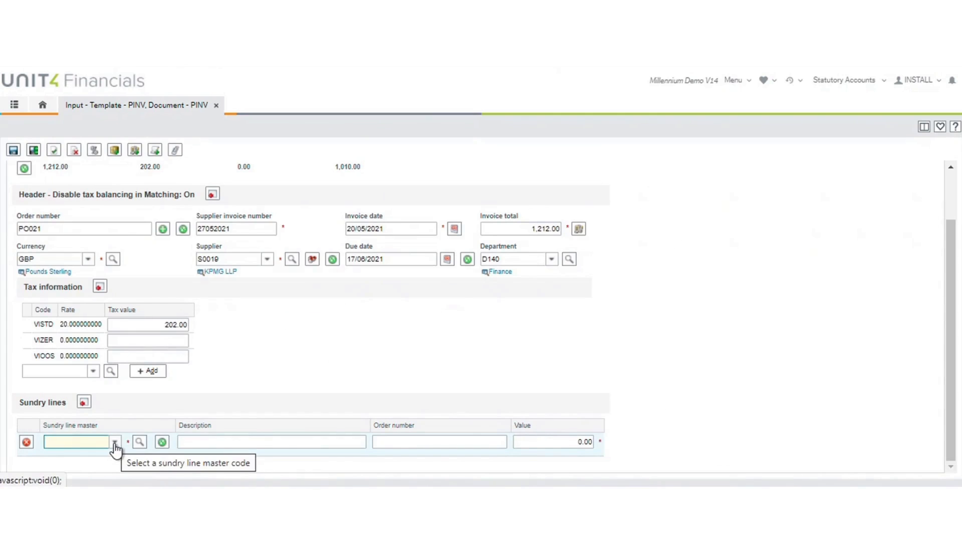
{"action": "left_click", "coordinate": [115, 443]}
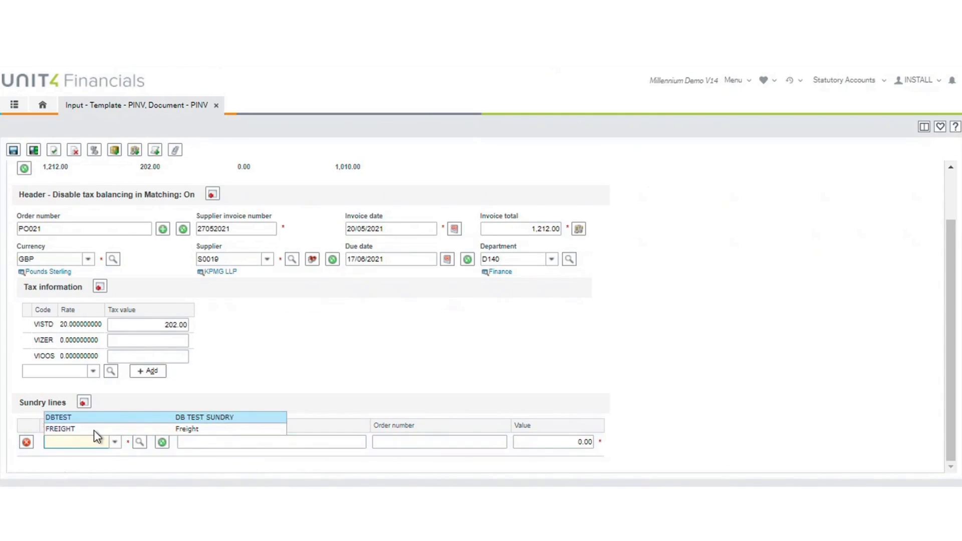
{"action": "left_click", "coordinate": [94, 429]}
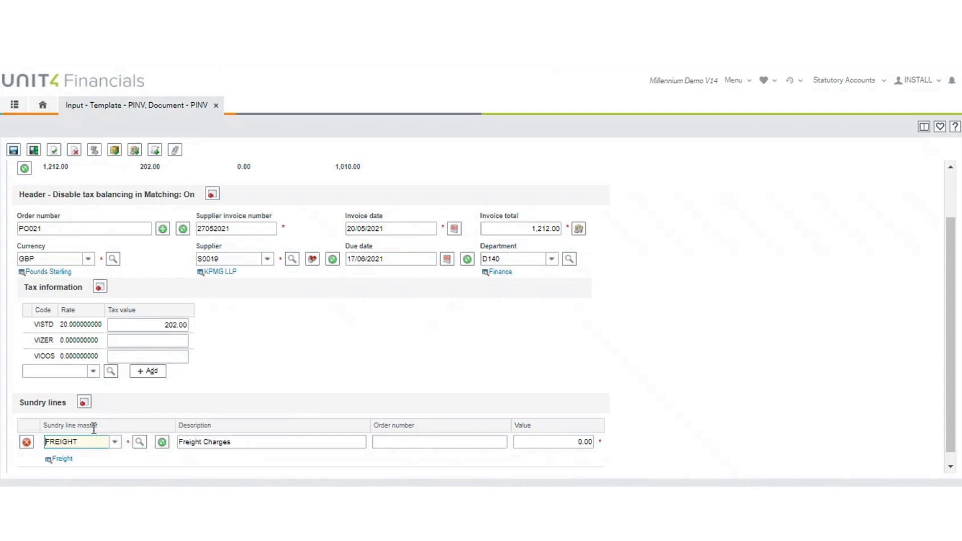
{"action": "left_click", "coordinate": [389, 442]}
{"action": "left_click", "coordinate": [397, 424]}
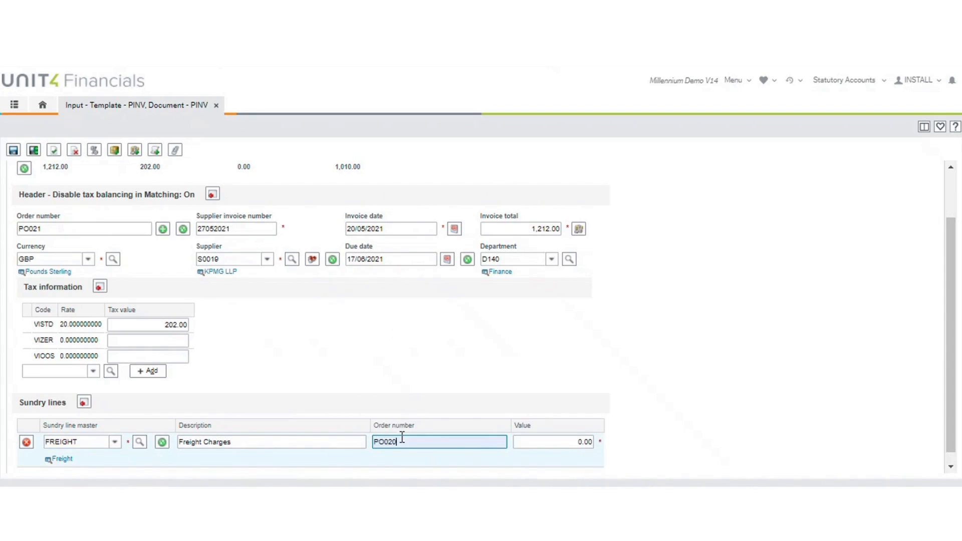
{"action": "left_click", "coordinate": [402, 438]}
{"action": "key", "text": "BackSpace"}
{"action": "type", "text": "1"}
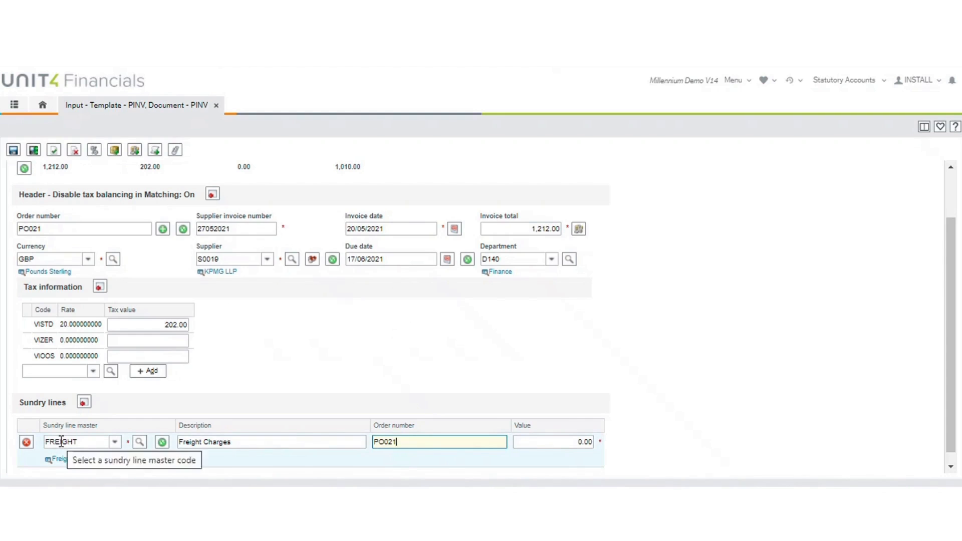
Step: Set the freight line's value to 10.00, then save the invoice and match it against the receipt
{"action": "left_click", "coordinate": [561, 442]}
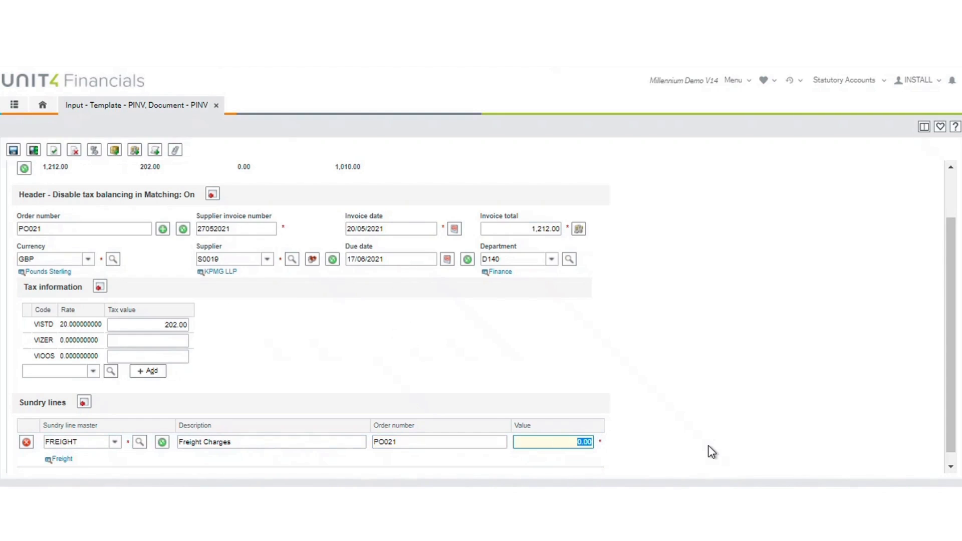
{"action": "type", "text": "10.00"}
{"action": "left_click", "coordinate": [33, 151]}
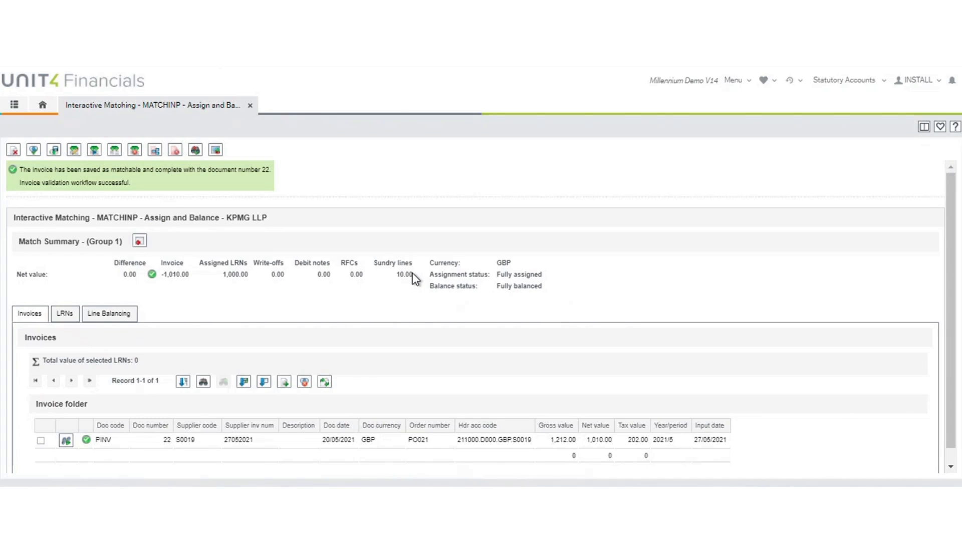
Step: Review the actions available for the matched KPMG LLP invoice, then close the list
{"action": "left_click", "coordinate": [67, 441]}
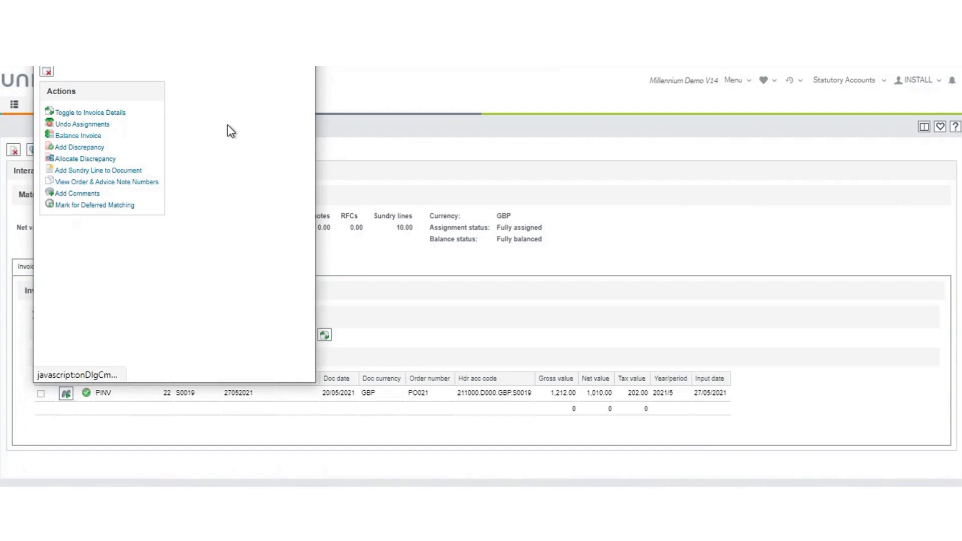
{"action": "left_click", "coordinate": [304, 42]}
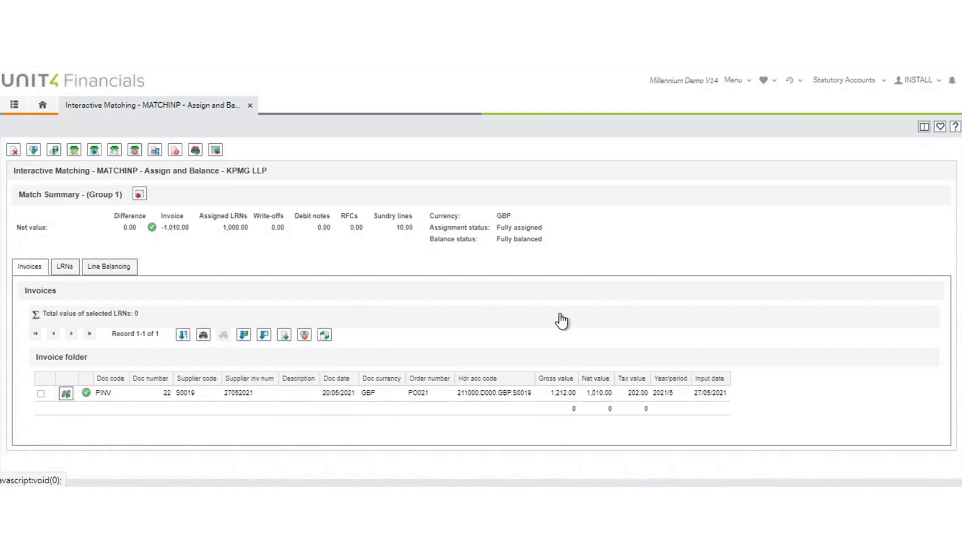
Step: Return from matching to the invoice and delete its freight sundry line
{"action": "left_click", "coordinate": [13, 151]}
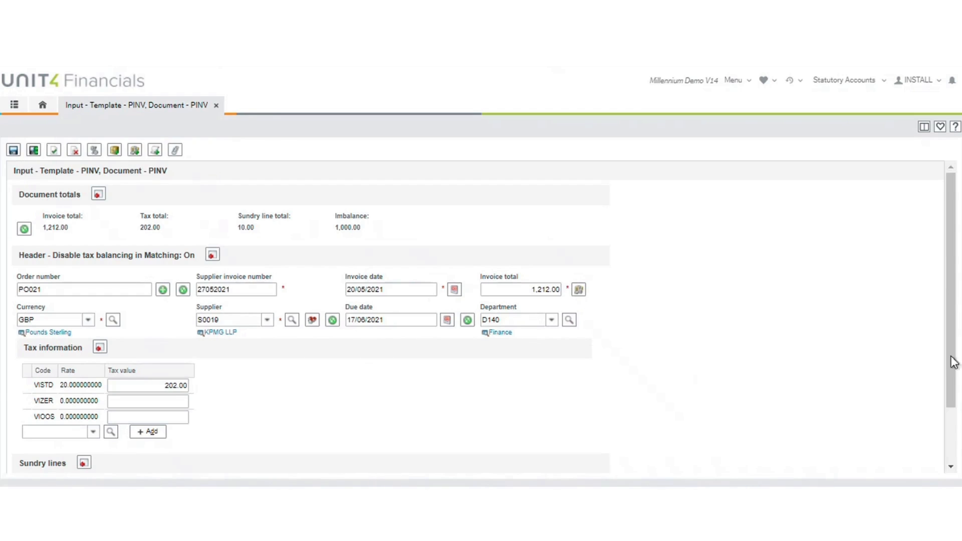
{"action": "scroll", "coordinate": [953, 362], "scroll_direction": "down", "scroll_amount": 2}
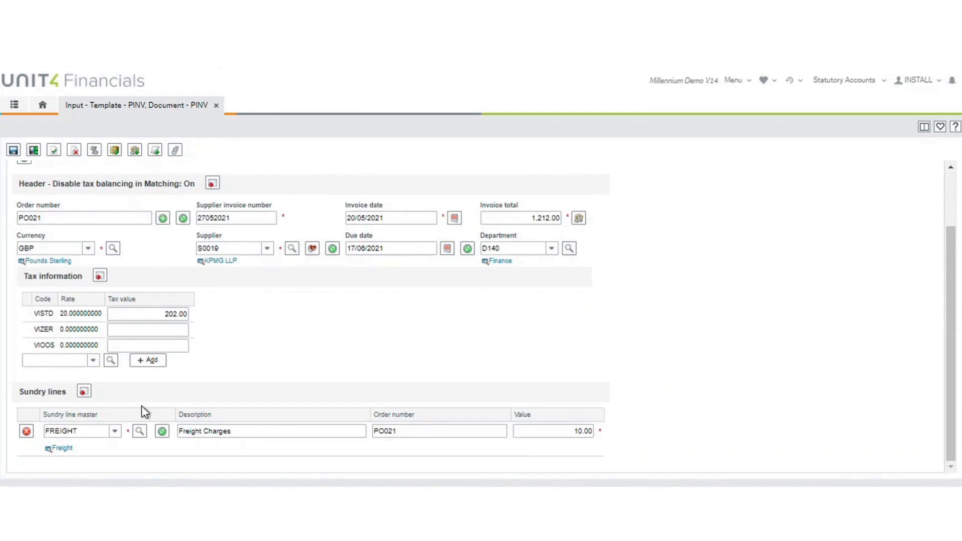
{"action": "left_click", "coordinate": [26, 431]}
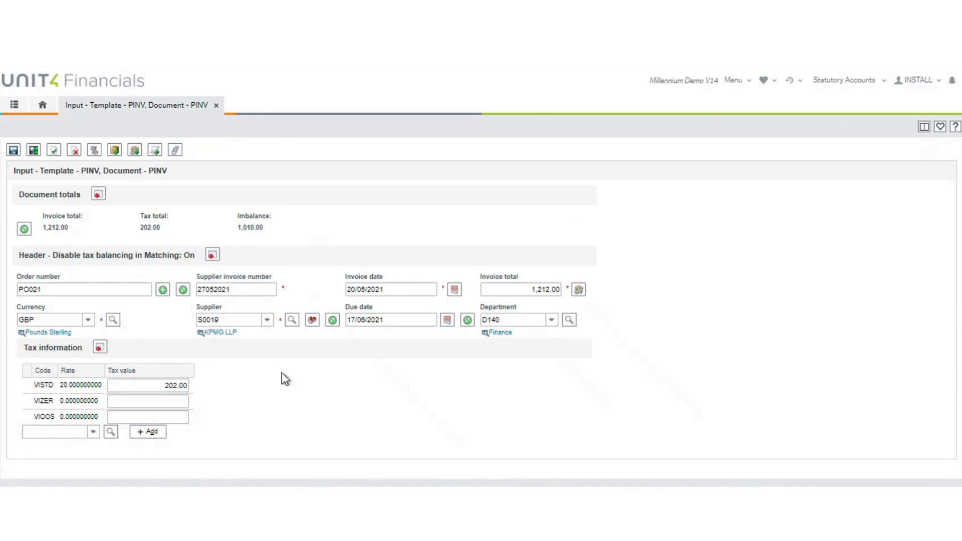
Step: Set the invoice total to 1260 and the VISTD tax value to 210, then save the invoice and match it
{"action": "left_click_drag", "start_coordinate": [523, 291], "coordinate": [599, 297]}
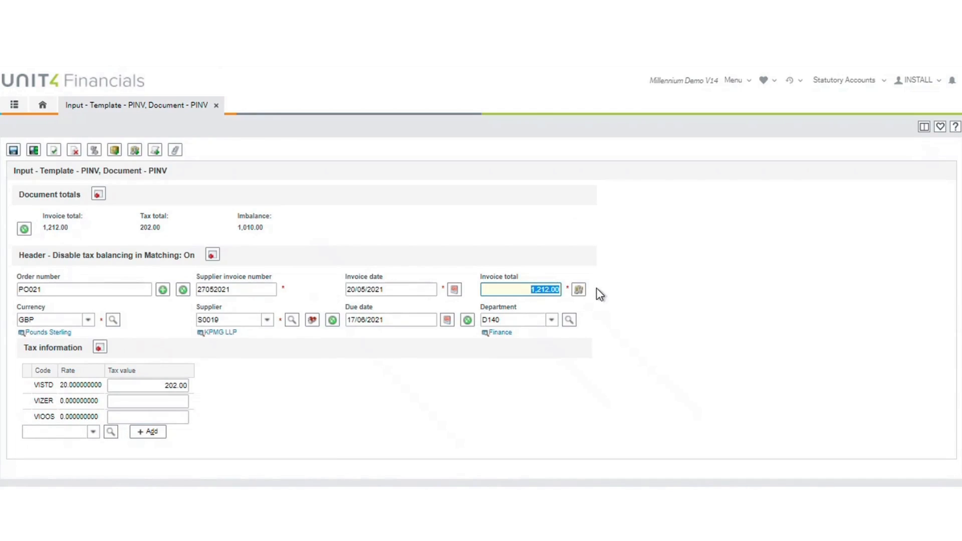
{"action": "type", "text": "1260"}
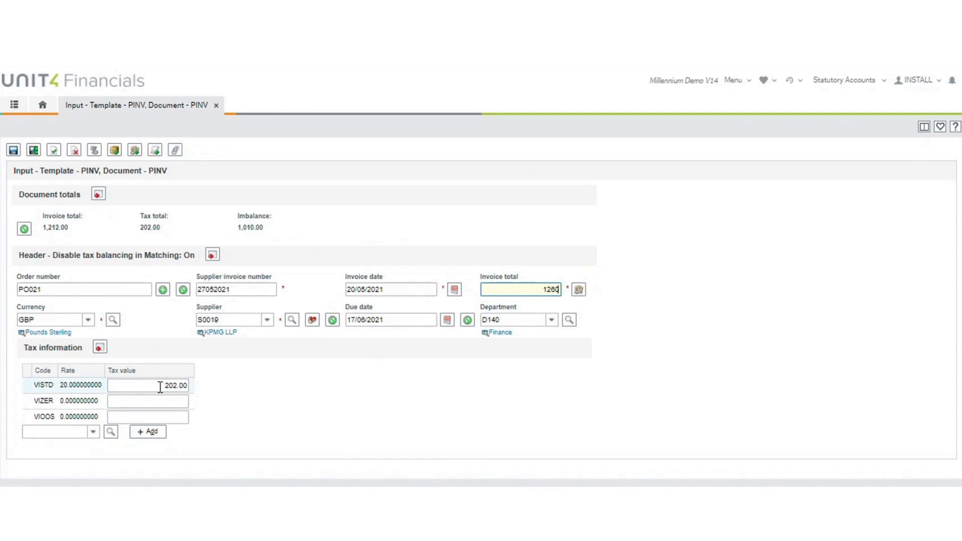
{"action": "left_click_drag", "start_coordinate": [159, 387], "coordinate": [214, 391]}
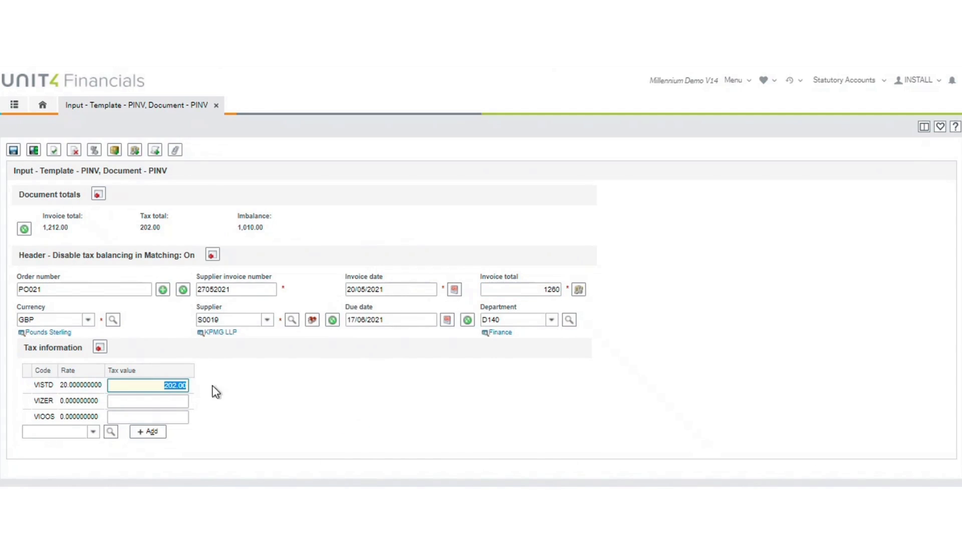
{"action": "type", "text": "2"}
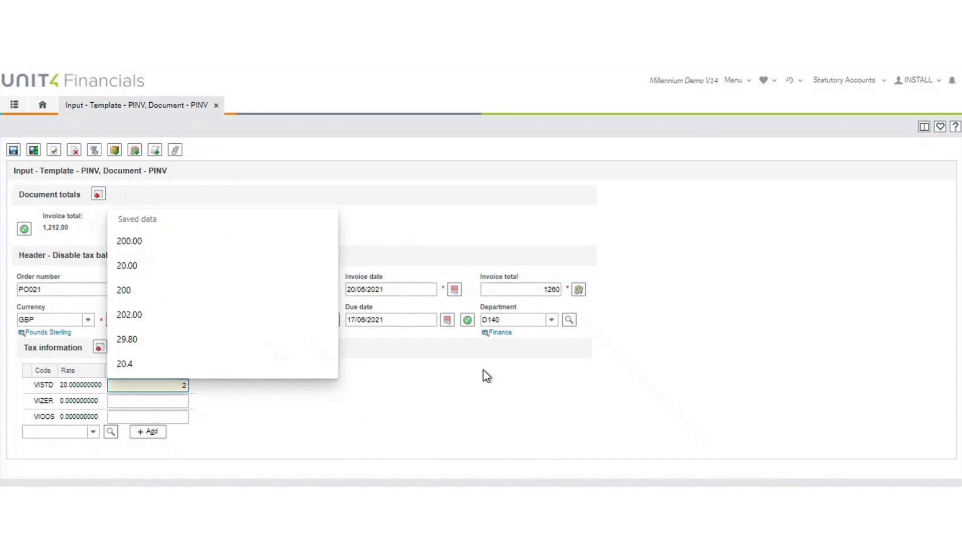
{"action": "type", "text": "10"}
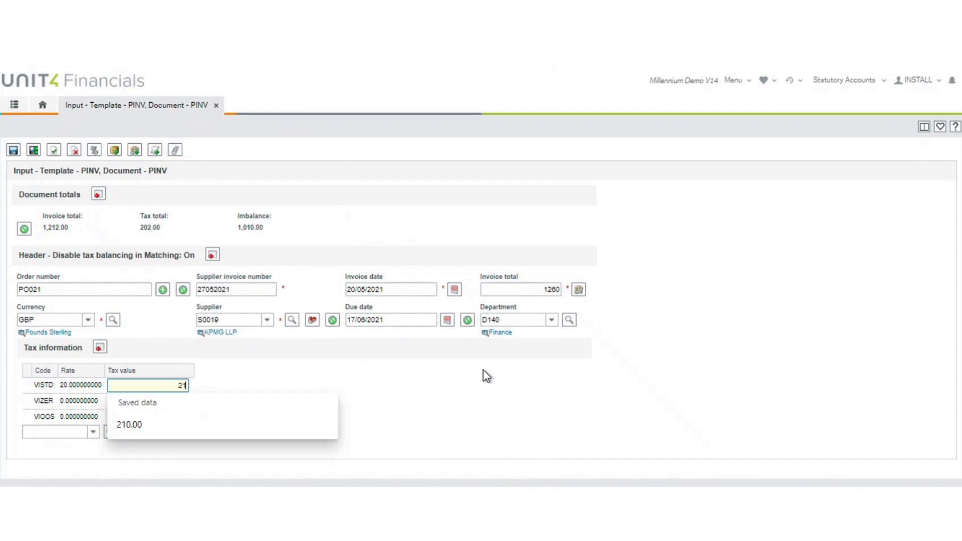
{"action": "left_click", "coordinate": [495, 417]}
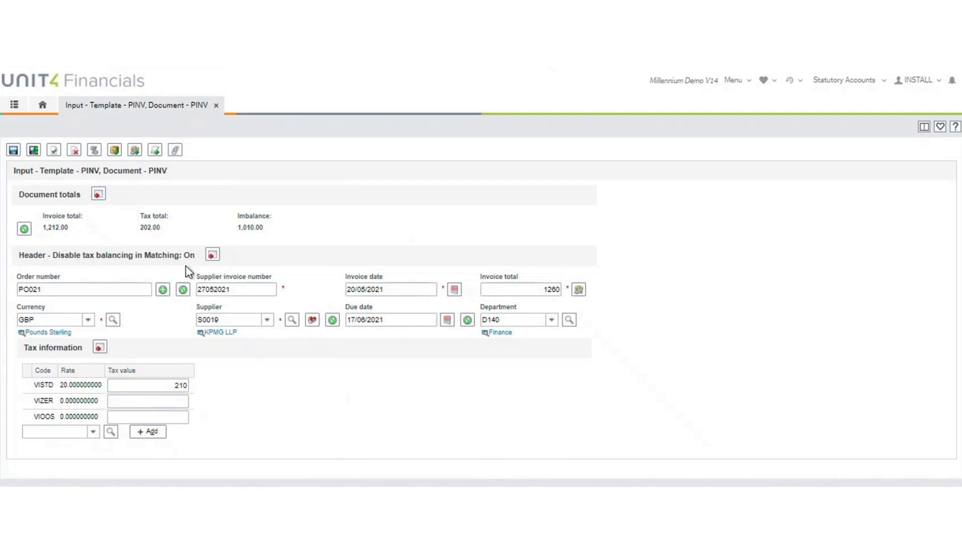
{"action": "left_click", "coordinate": [33, 152]}
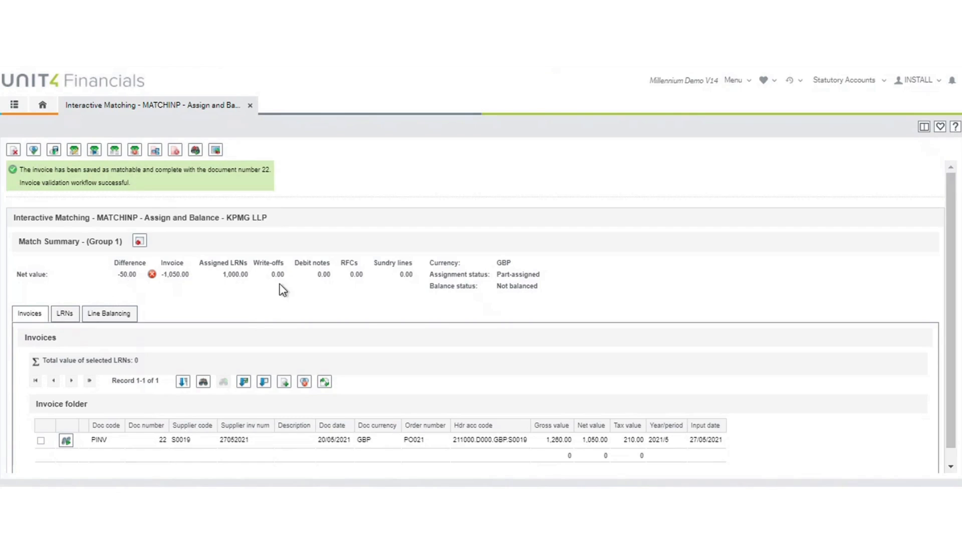
Step: Apply a write-off to the AUDITFEE line in line balancing with reason code VALUE and value 1050, then undo the write-off
{"action": "left_click", "coordinate": [113, 316]}
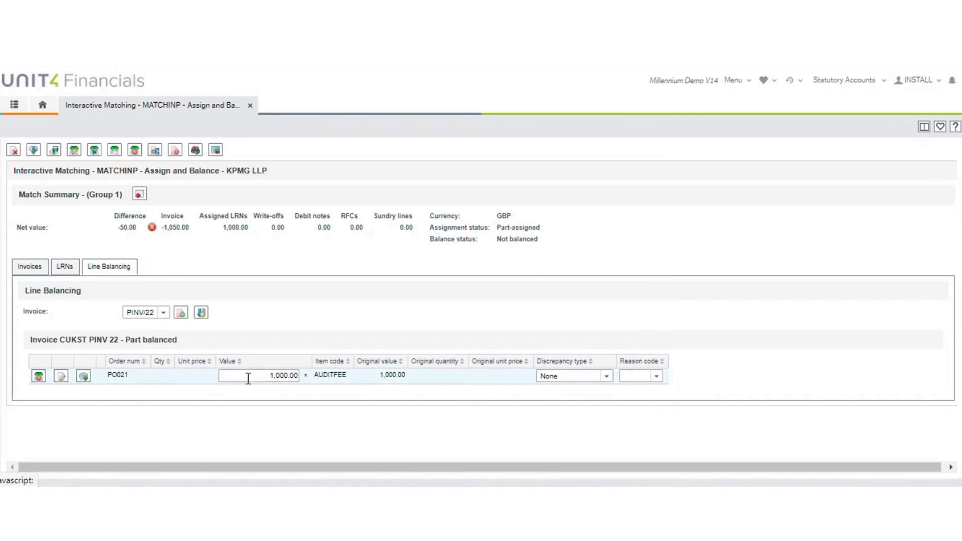
{"action": "left_click", "coordinate": [607, 379]}
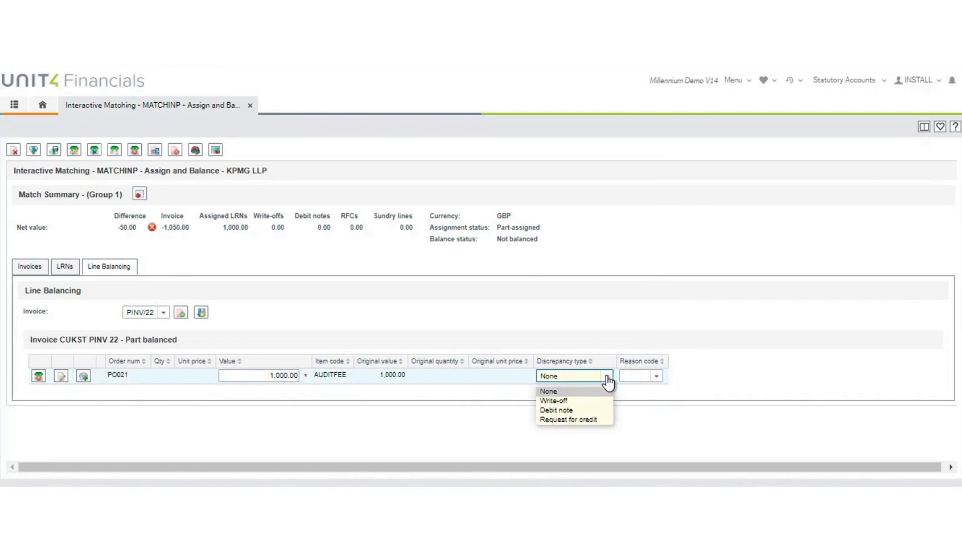
{"action": "left_click", "coordinate": [563, 403]}
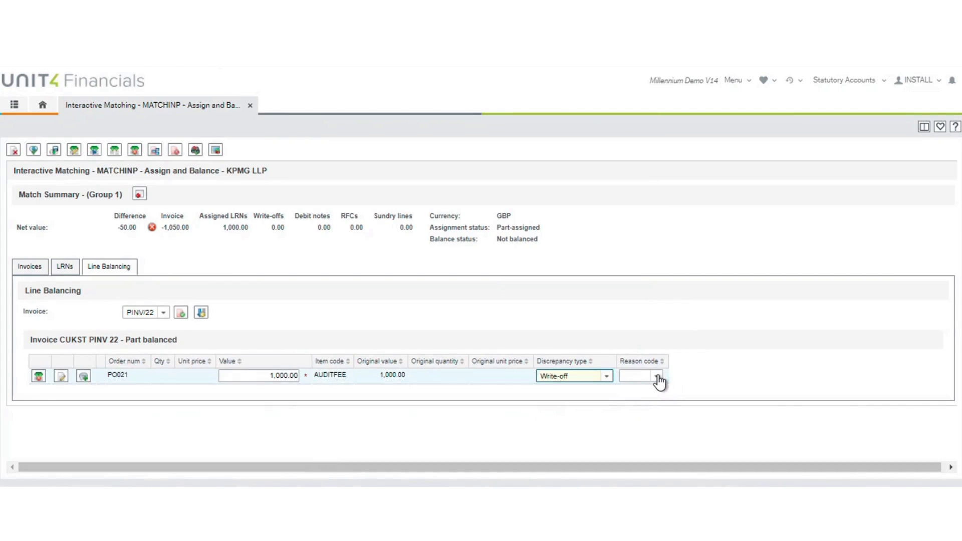
{"action": "left_click", "coordinate": [658, 377]}
{"action": "left_click", "coordinate": [634, 418]}
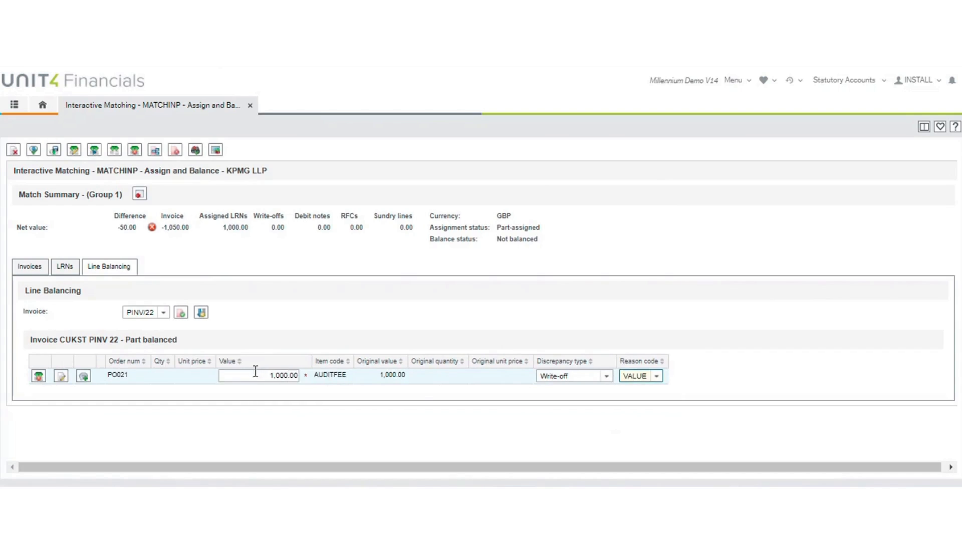
{"action": "left_click", "coordinate": [255, 371]}
{"action": "type", "text": "1050"}
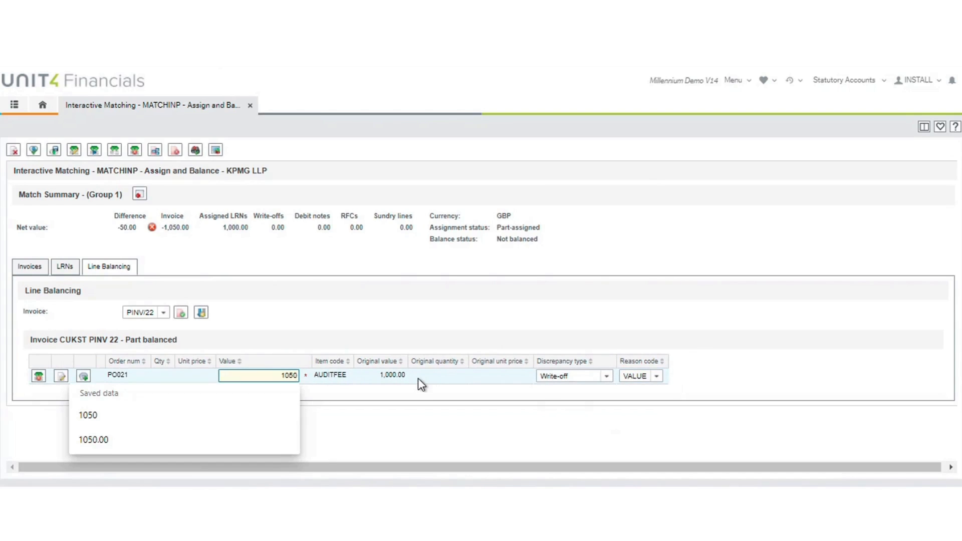
{"action": "left_click", "coordinate": [181, 314]}
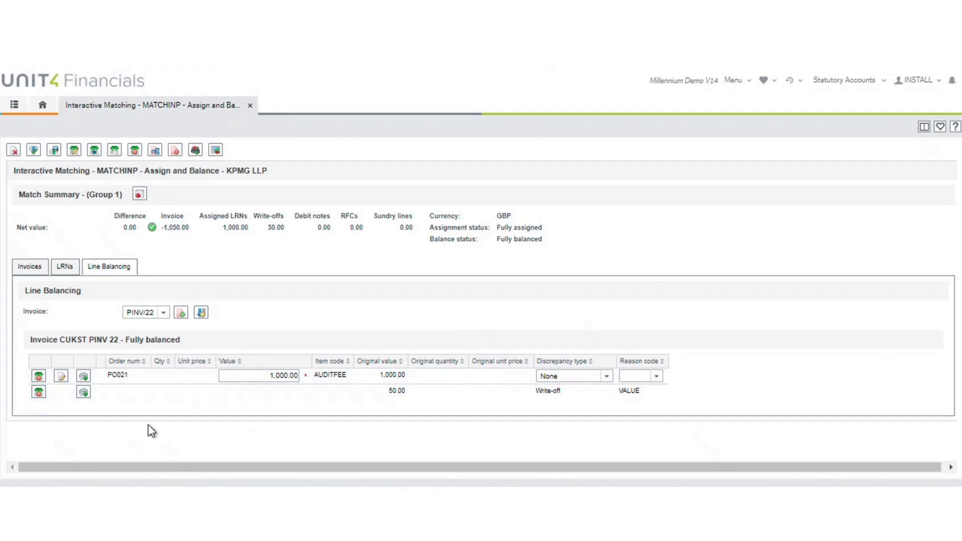
{"action": "left_click", "coordinate": [38, 391]}
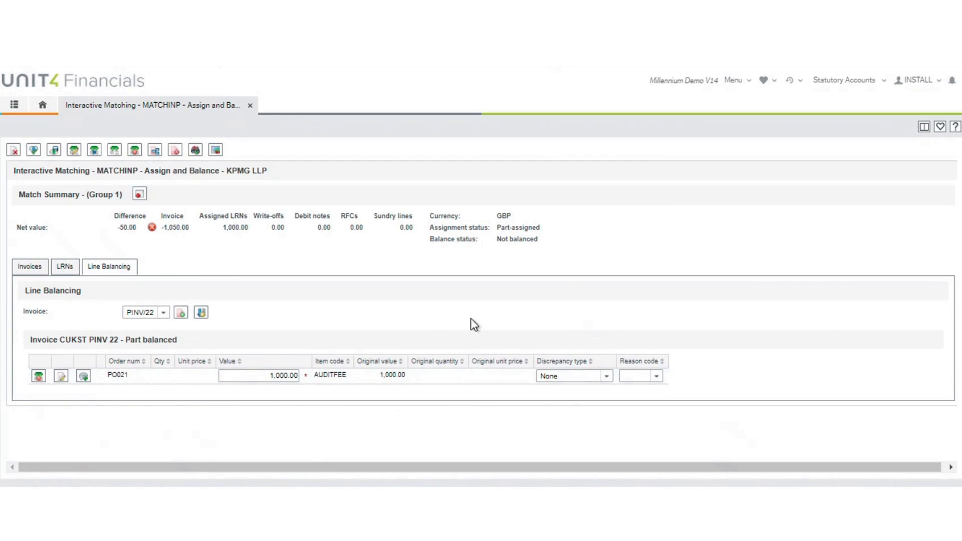
Step: Apply a request for credit to the AUDITFEE line with value 1050 and reason code VALUE
{"action": "left_click", "coordinate": [607, 376]}
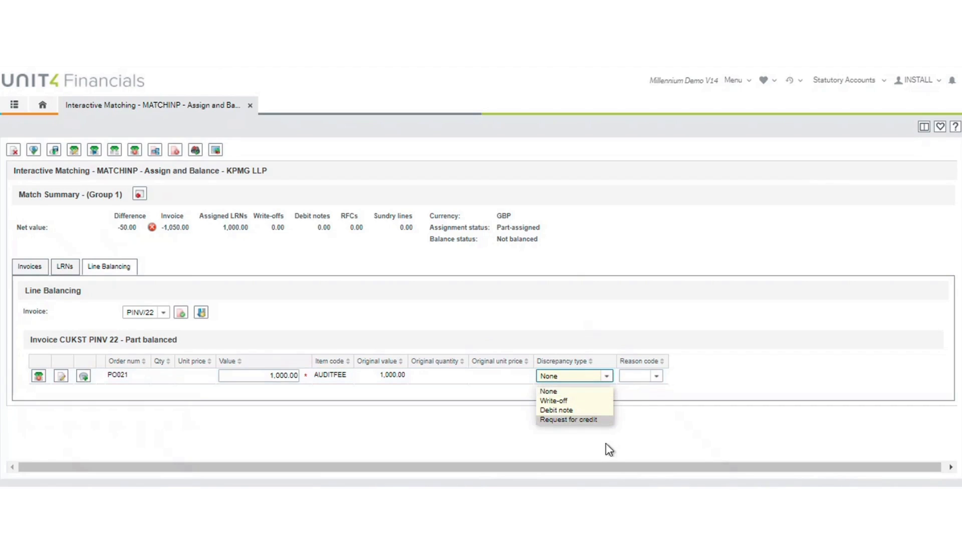
{"action": "left_click", "coordinate": [565, 421]}
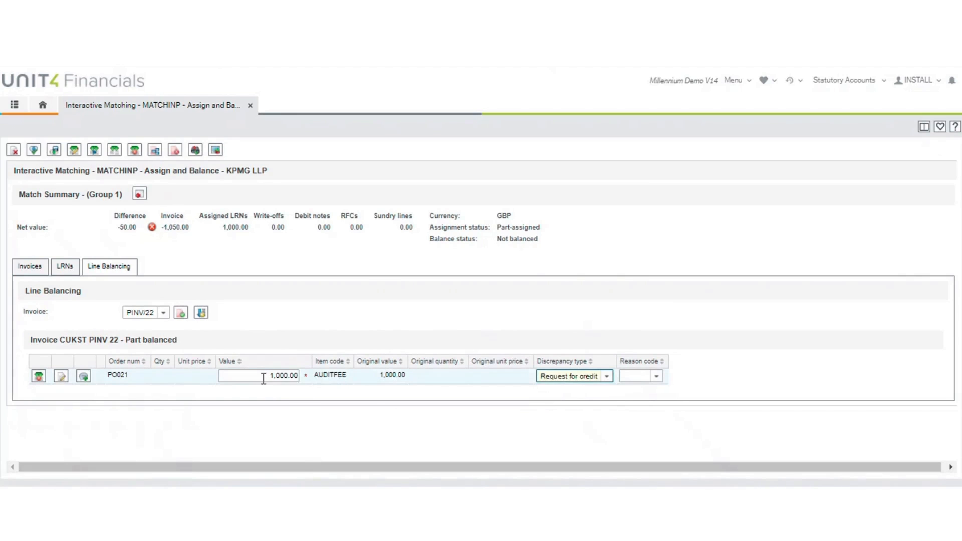
{"action": "left_click", "coordinate": [264, 376]}
{"action": "type", "text": "1050"}
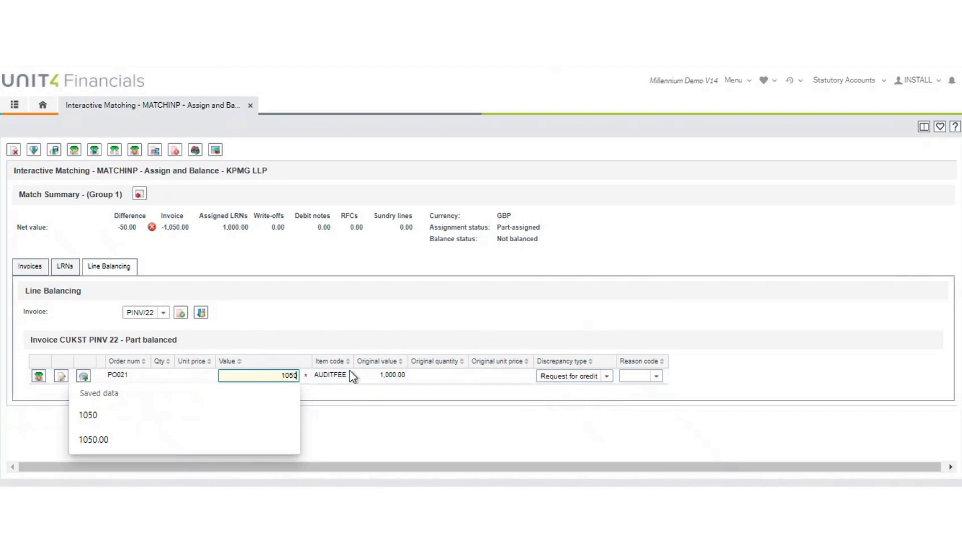
{"action": "left_click", "coordinate": [353, 407]}
{"action": "left_click", "coordinate": [656, 376]}
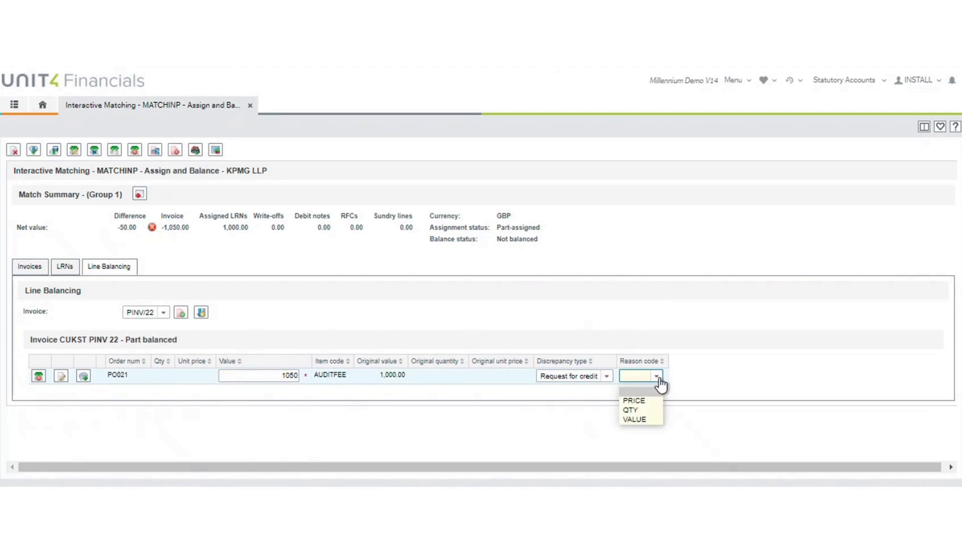
{"action": "left_click", "coordinate": [645, 420]}
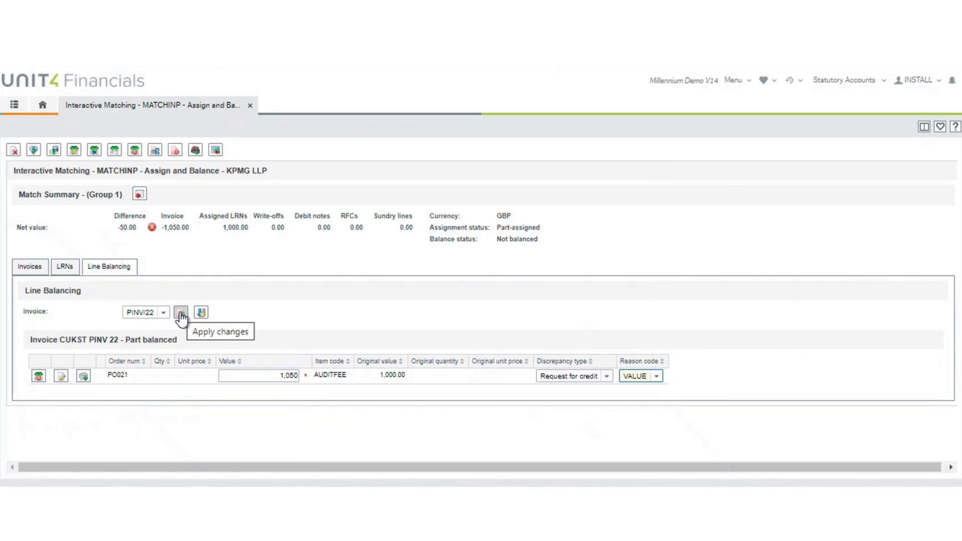
{"action": "left_click", "coordinate": [181, 314]}
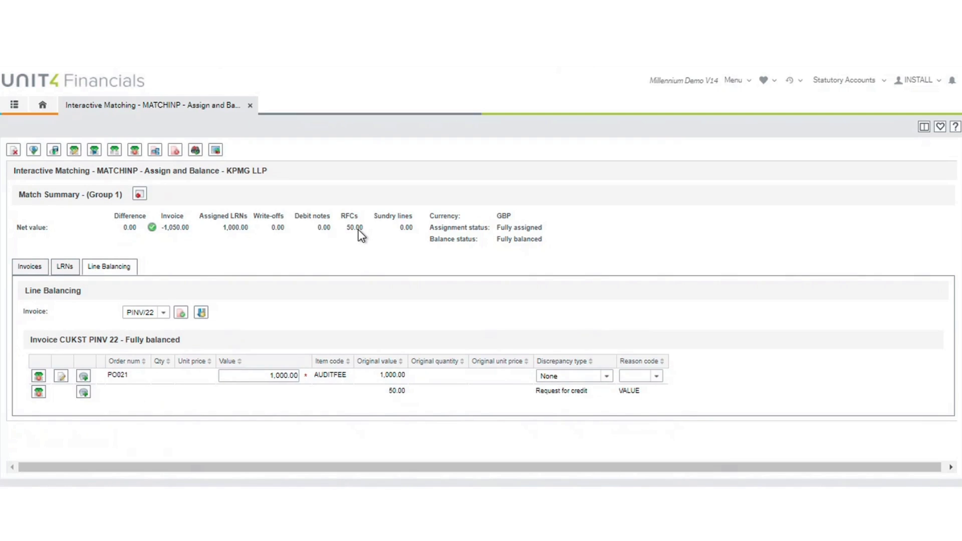
Step: Complete the match for the KPMG LLP invoice, then close the invoice input
{"action": "left_click", "coordinate": [33, 152]}
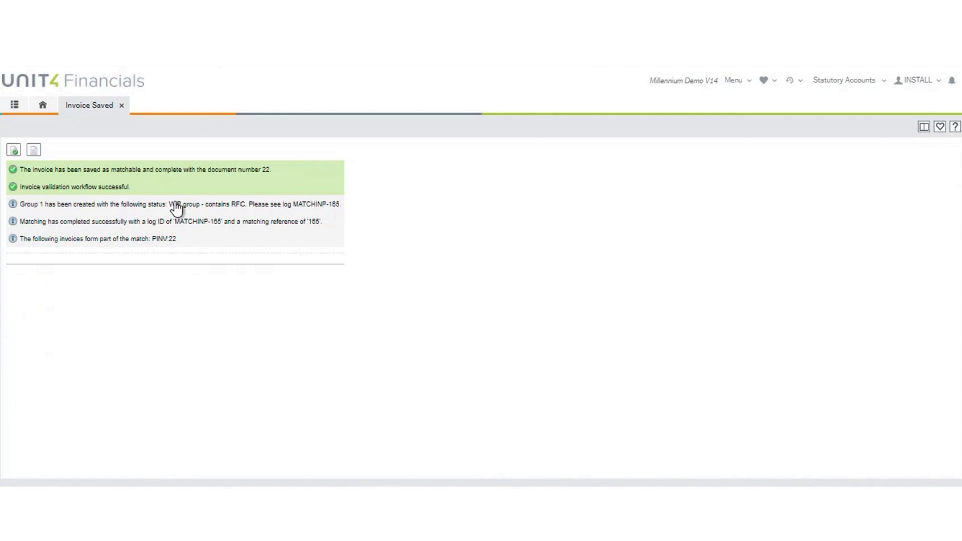
{"action": "left_click", "coordinate": [14, 152]}
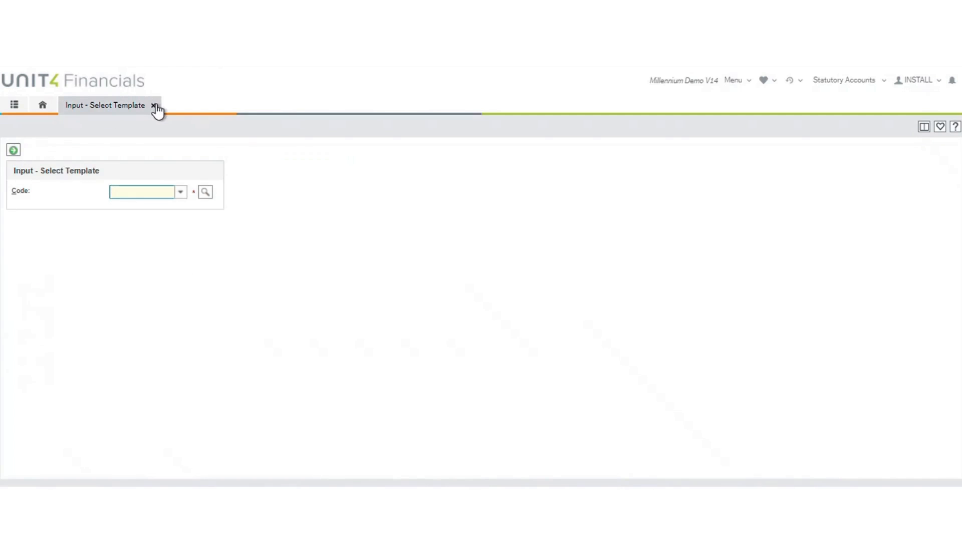
{"action": "left_click", "coordinate": [155, 107]}
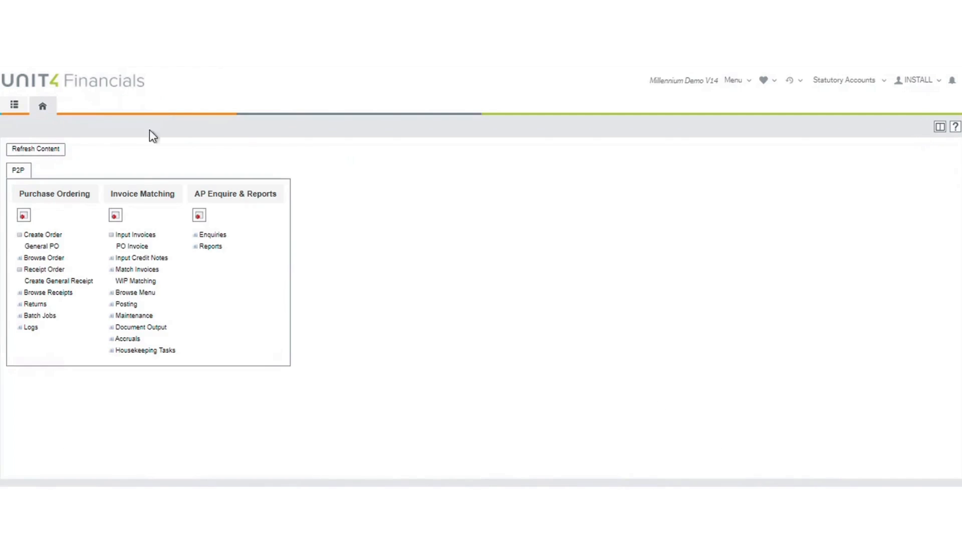
Step: Create a new credit note and load its details from the KPMG audit fee purchase order
{"action": "left_click", "coordinate": [139, 259]}
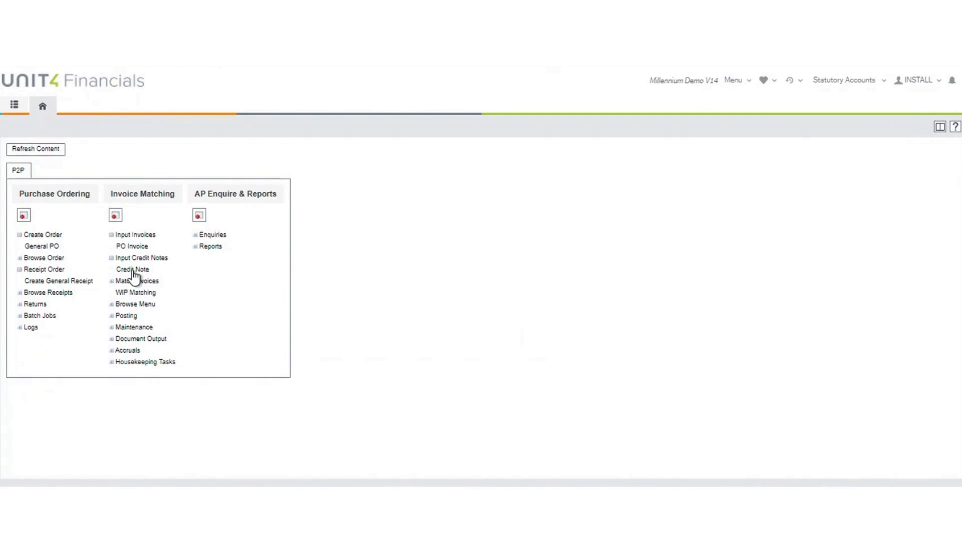
{"action": "left_click", "coordinate": [133, 271]}
{"action": "left_click", "coordinate": [66, 288]}
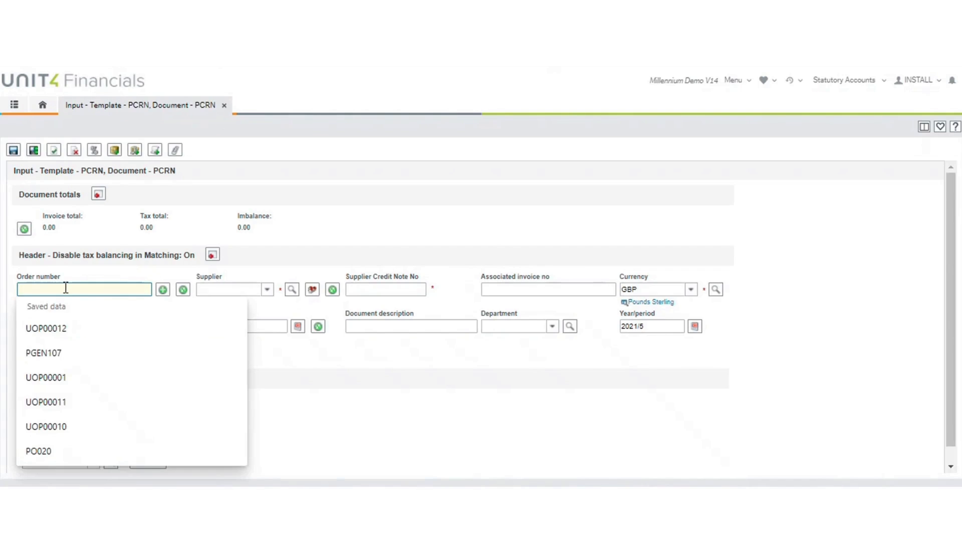
{"action": "left_click", "coordinate": [46, 450]}
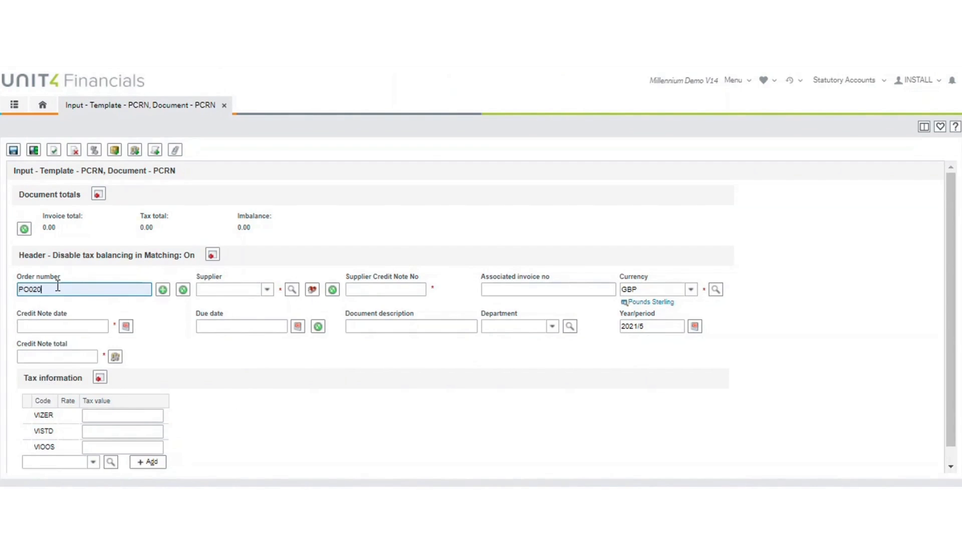
{"action": "left_click", "coordinate": [183, 290]}
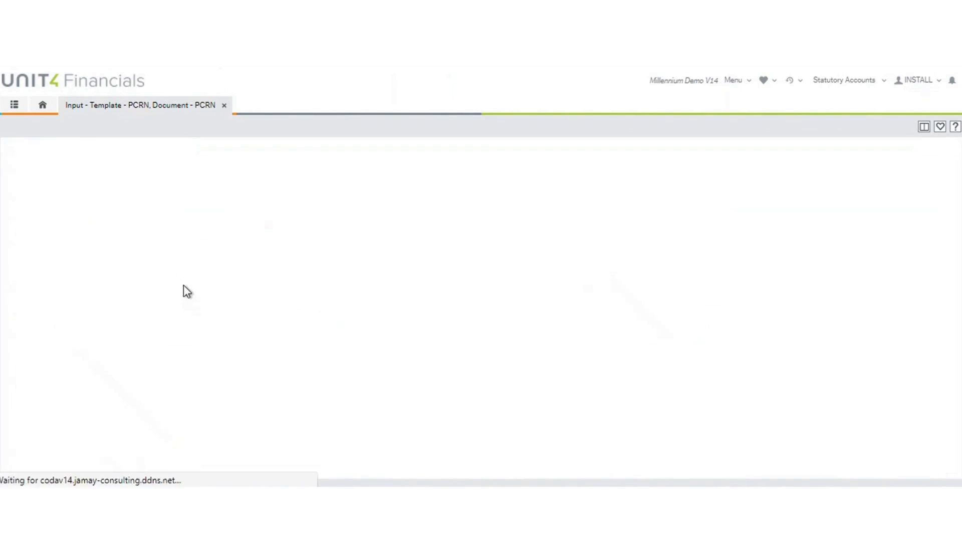
{"action": "left_click", "coordinate": [361, 289]}
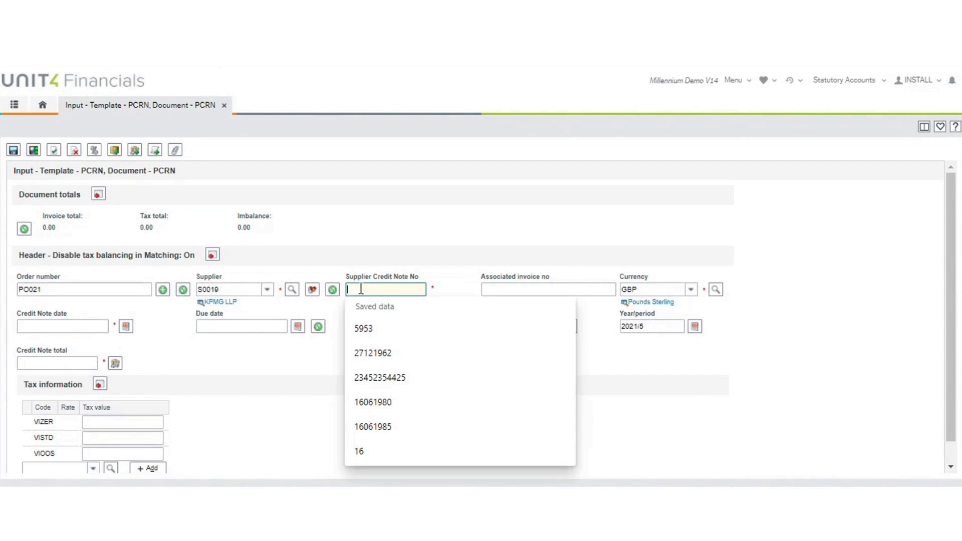
{"action": "type", "text": "11131313311"}
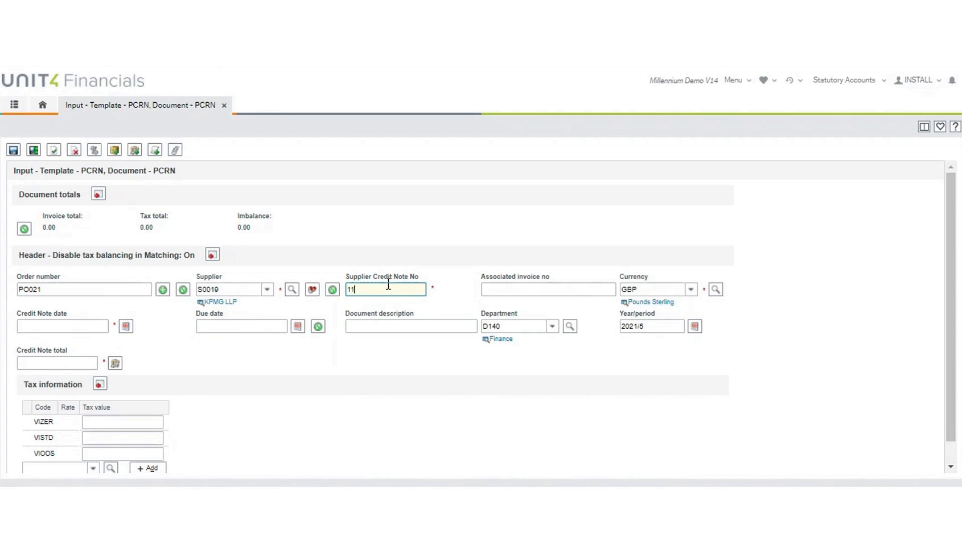
{"action": "left_click", "coordinate": [513, 286]}
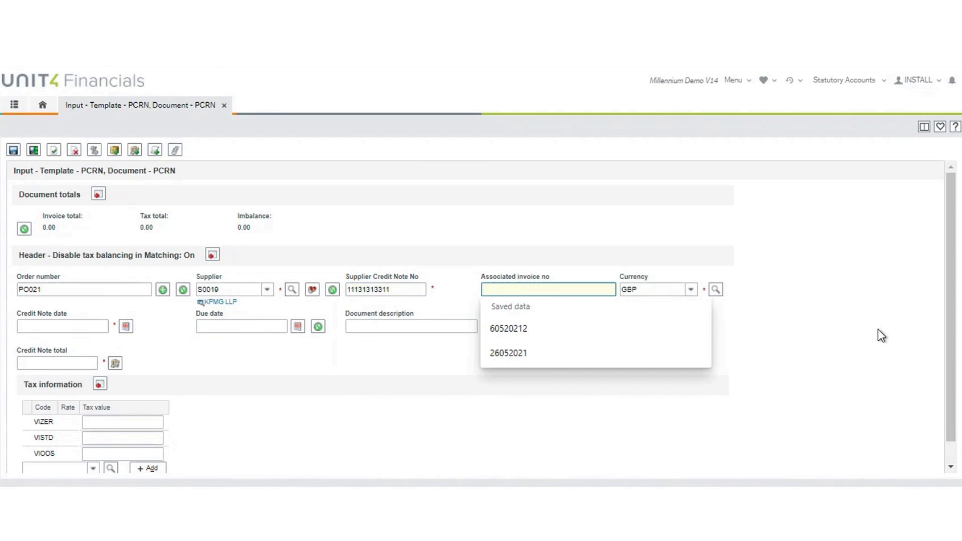
{"action": "type", "text": "2705"}
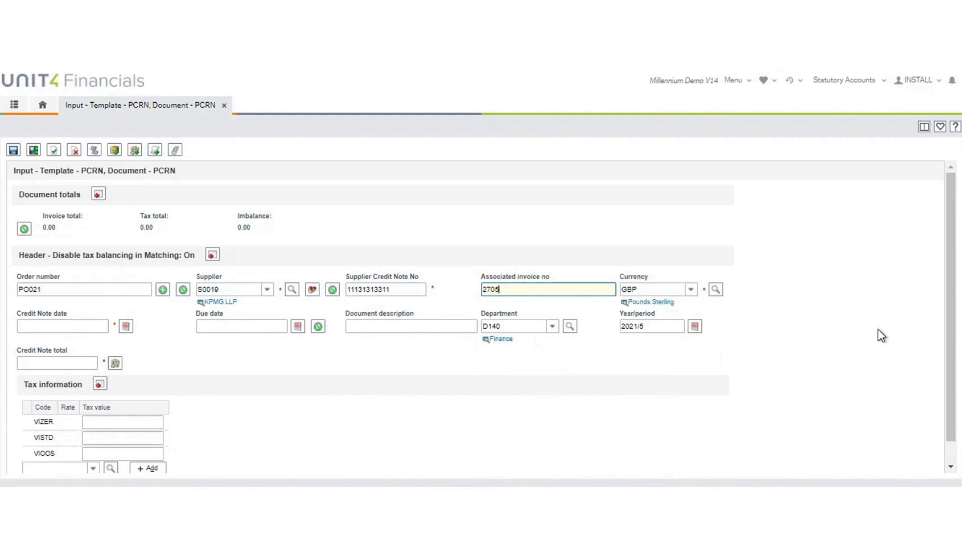
{"action": "type", "text": "2021"}
Step: Date the credit note 26/05/2021 and set its document description to OVERCHARGE
{"action": "left_click", "coordinate": [129, 328]}
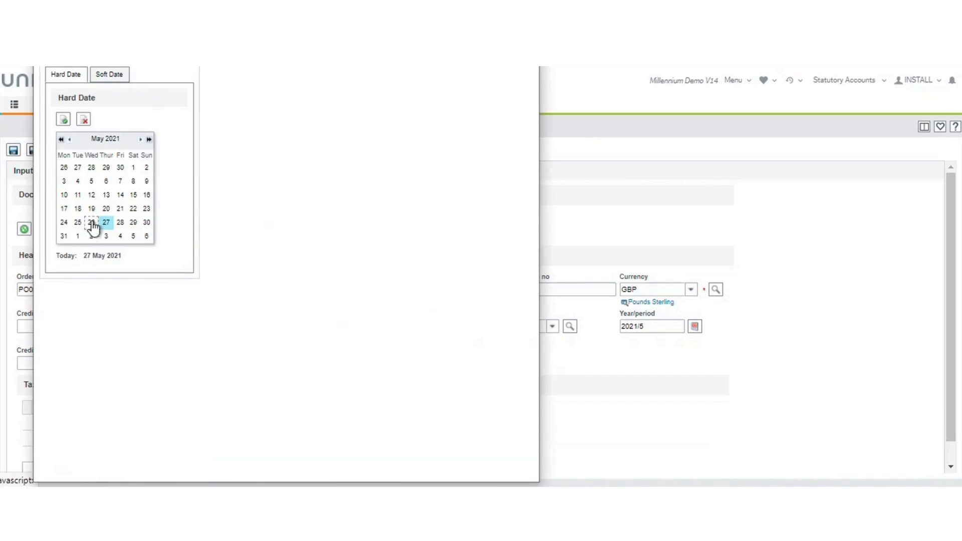
{"action": "left_click", "coordinate": [92, 224]}
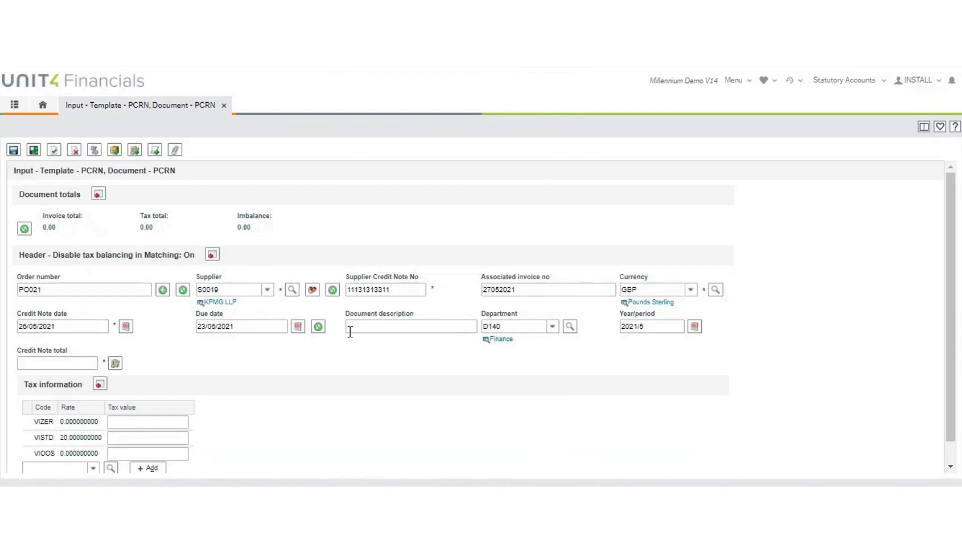
{"action": "left_click", "coordinate": [379, 327]}
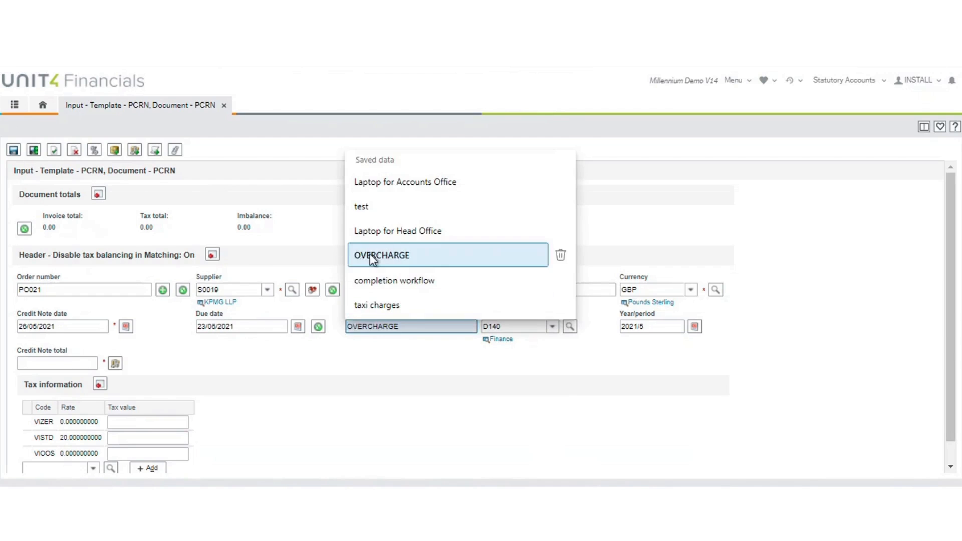
{"action": "left_click", "coordinate": [371, 258]}
Step: Set the credit note total to 60.00 and the VISTD tax value to 10.00, then save the credit note and close its input
{"action": "left_click", "coordinate": [66, 358]}
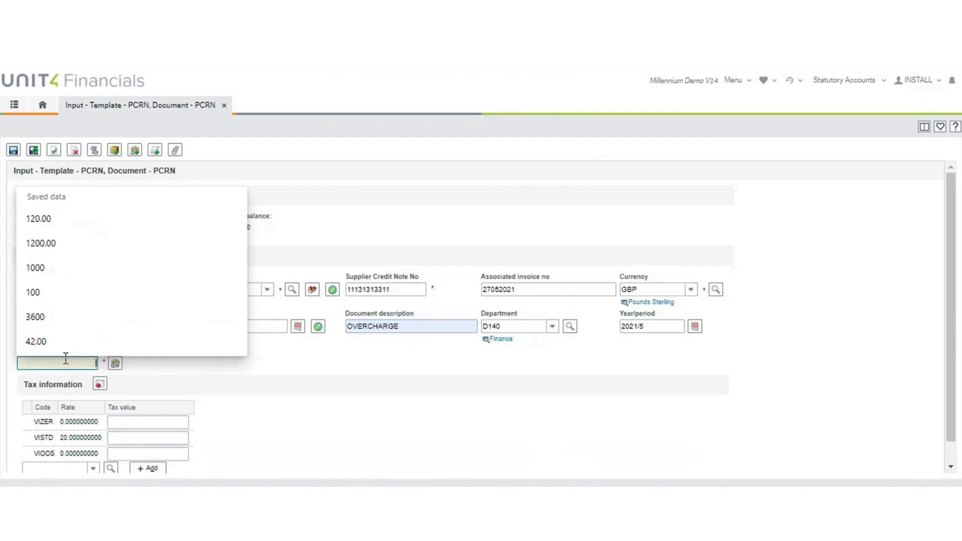
{"action": "type", "text": "60.00"}
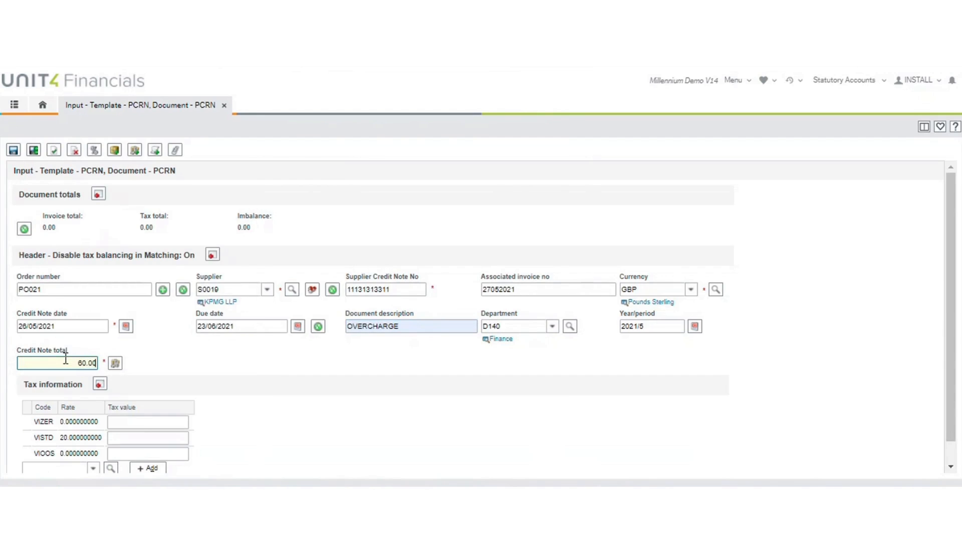
{"action": "left_click", "coordinate": [148, 438]}
{"action": "type", "text": "1"}
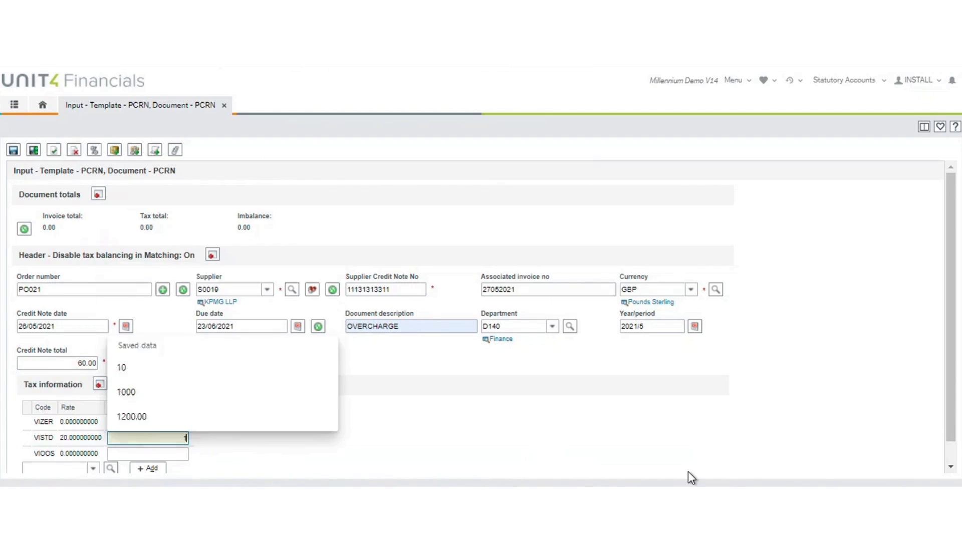
{"action": "type", "text": "0.00"}
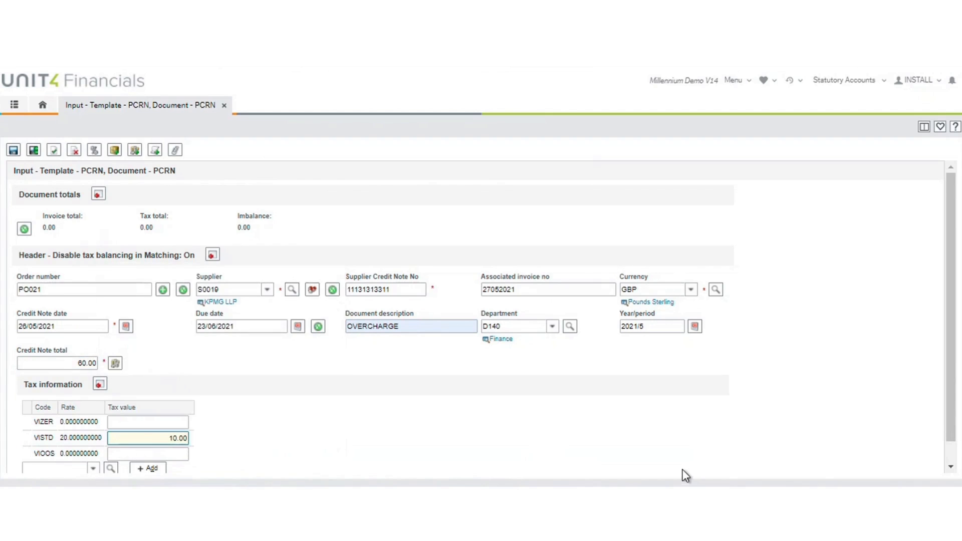
{"action": "left_click", "coordinate": [13, 152]}
{"action": "left_click", "coordinate": [14, 150]}
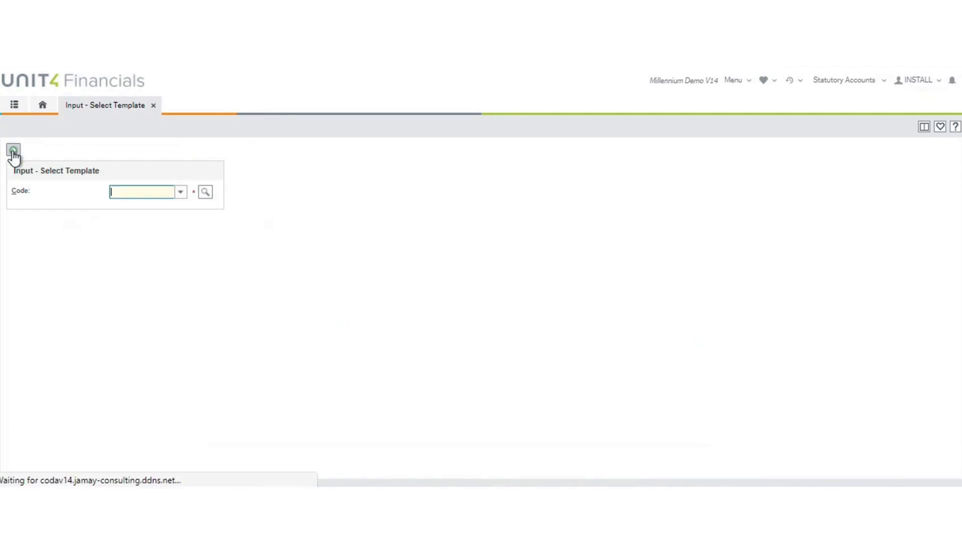
{"action": "left_click", "coordinate": [153, 106]}
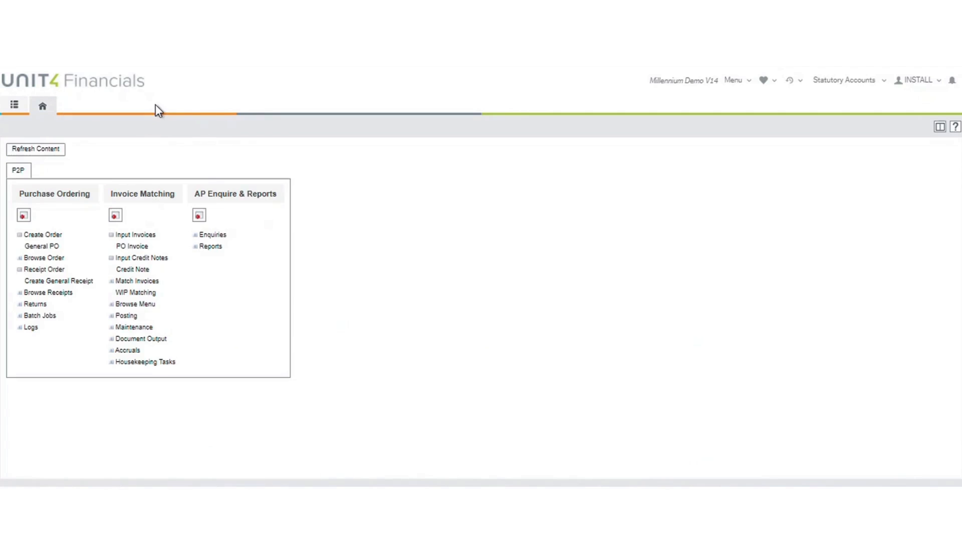
Step: Find the work-in-progress matches for supplier KPMG LLP and open the match for invoice PINV 22
{"action": "left_click", "coordinate": [145, 293]}
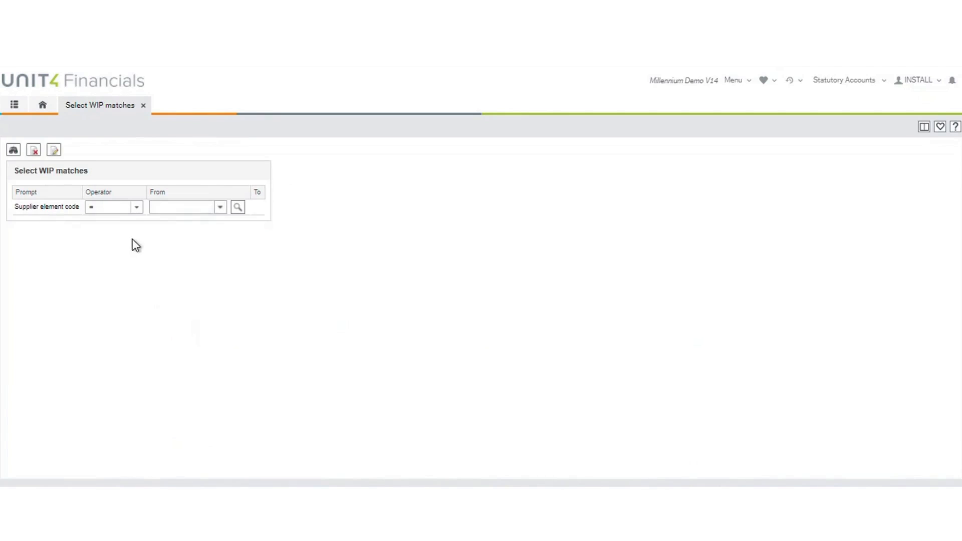
{"action": "left_click", "coordinate": [159, 207]}
{"action": "type", "text": "KPMG"}
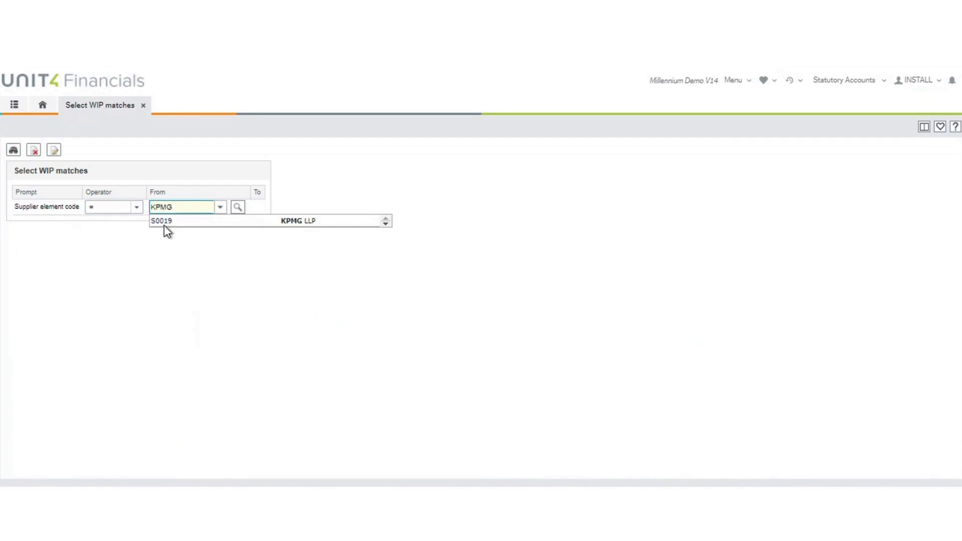
{"action": "left_click", "coordinate": [164, 222]}
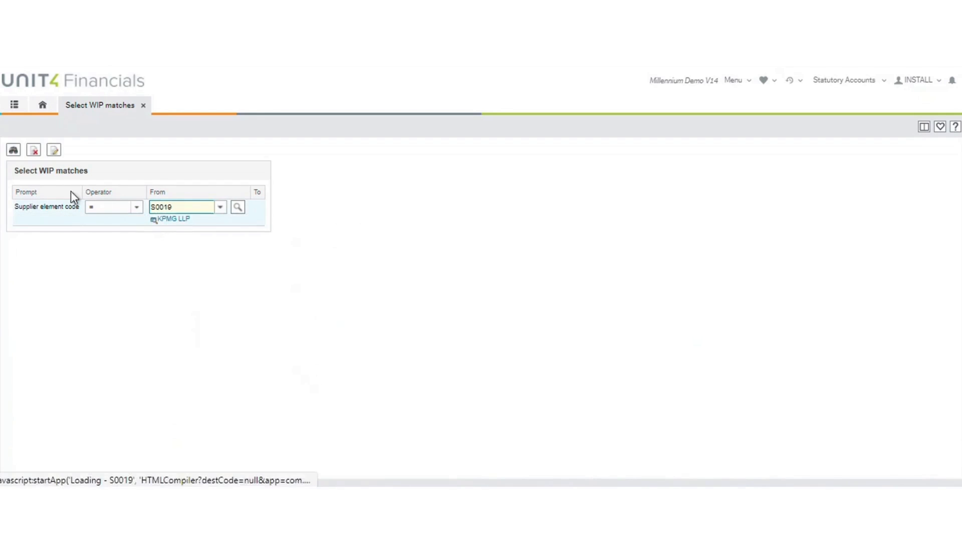
{"action": "left_click", "coordinate": [14, 153]}
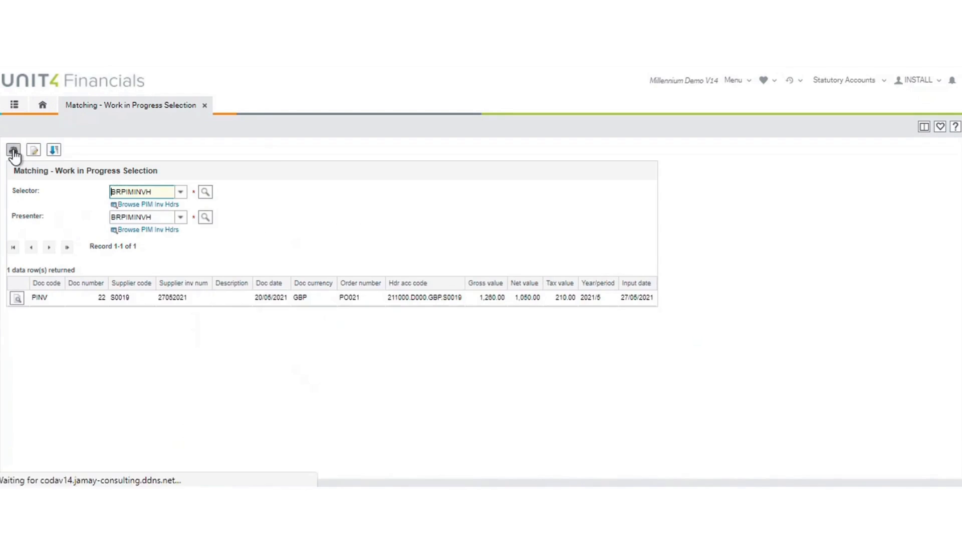
{"action": "left_click", "coordinate": [18, 300]}
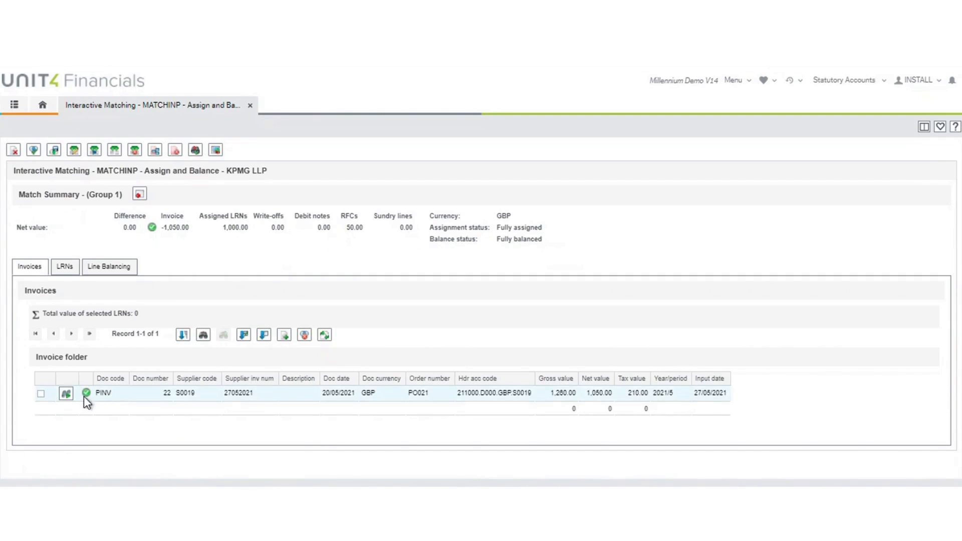
{"action": "mouse_move", "coordinate": [85, 394]}
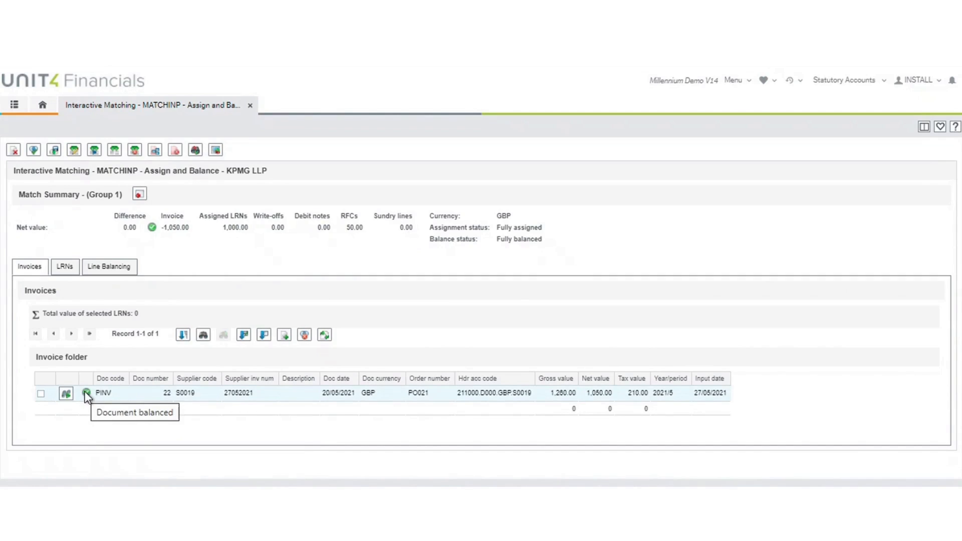
Step: Find the supplier's unmatched documents and add credit note PCRN 4 (OVERCHARGE) to the match with invoice PINV 22
{"action": "left_click", "coordinate": [284, 335]}
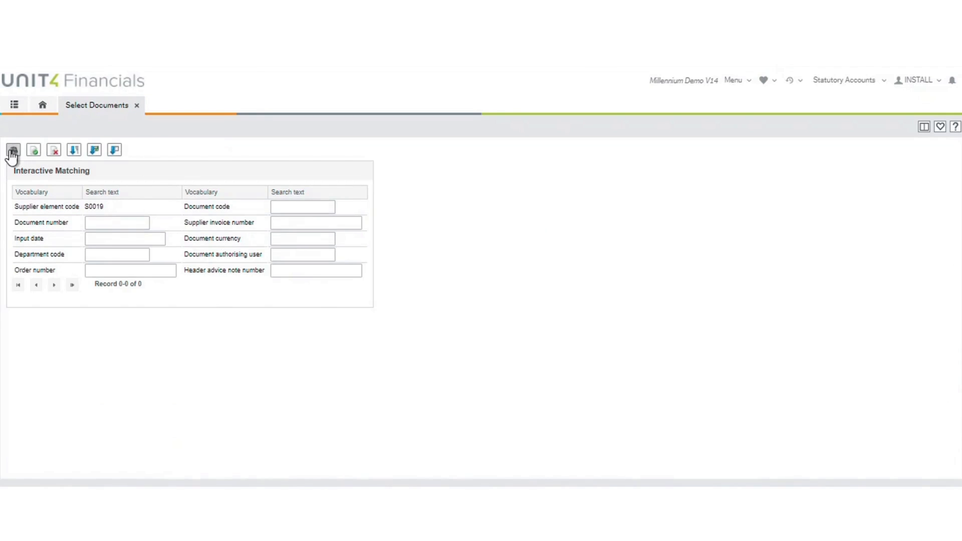
{"action": "left_click", "coordinate": [13, 152]}
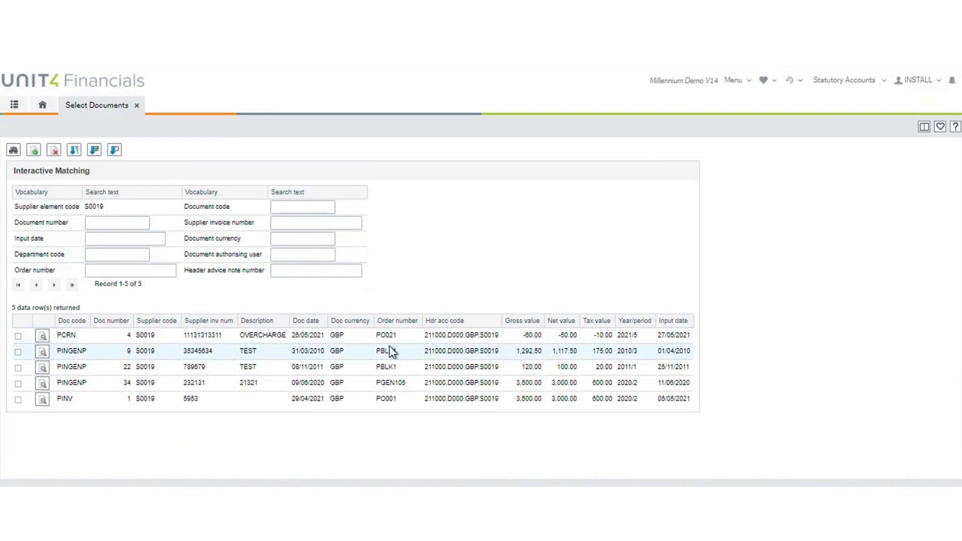
{"action": "left_click", "coordinate": [18, 336]}
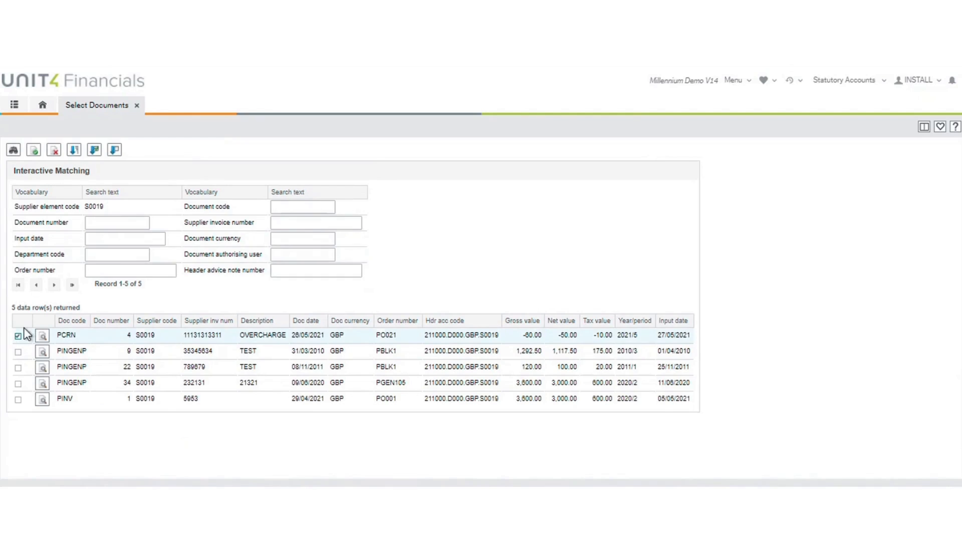
{"action": "left_click", "coordinate": [33, 150]}
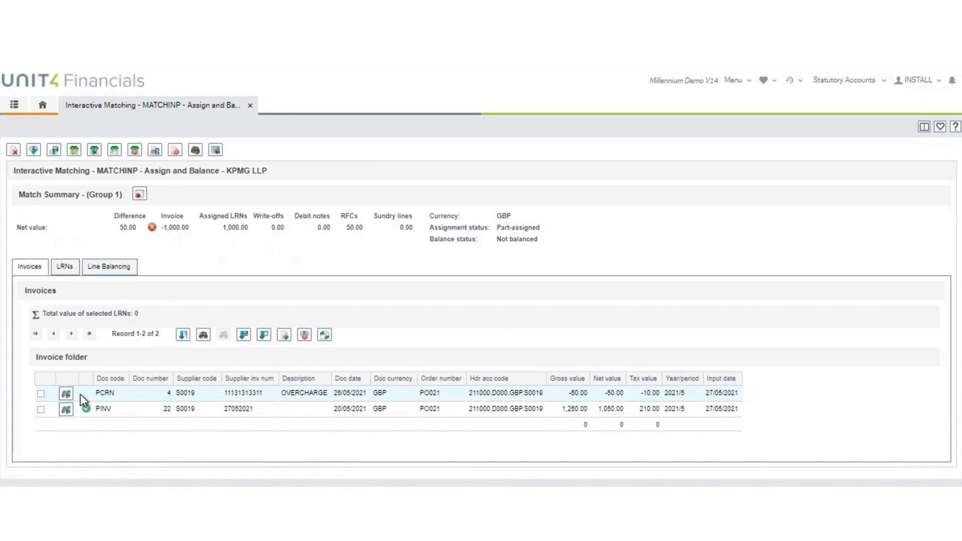
Step: Run auto-assignment for the credit note against the request for credit, checking the outstanding LRNs and the line balancing
{"action": "left_click", "coordinate": [63, 268]}
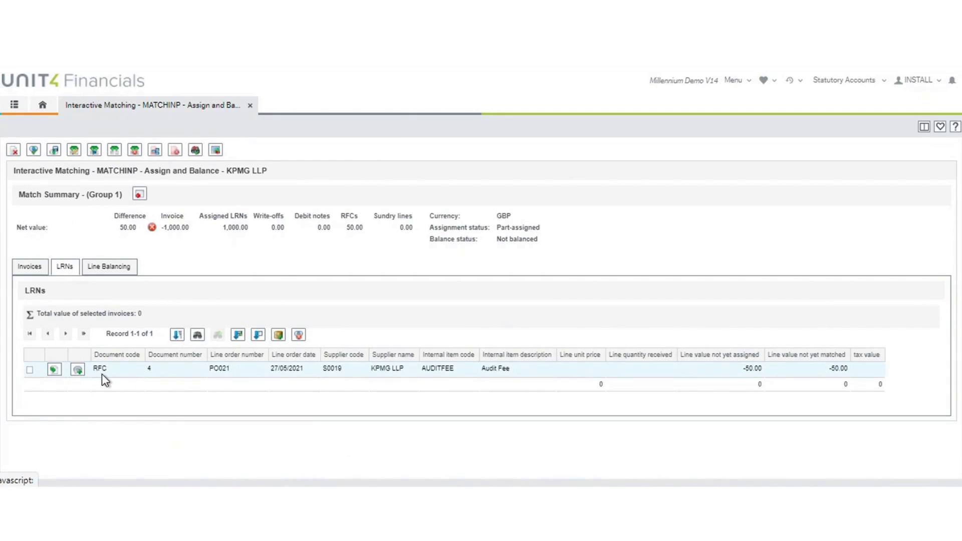
{"action": "left_click", "coordinate": [31, 273]}
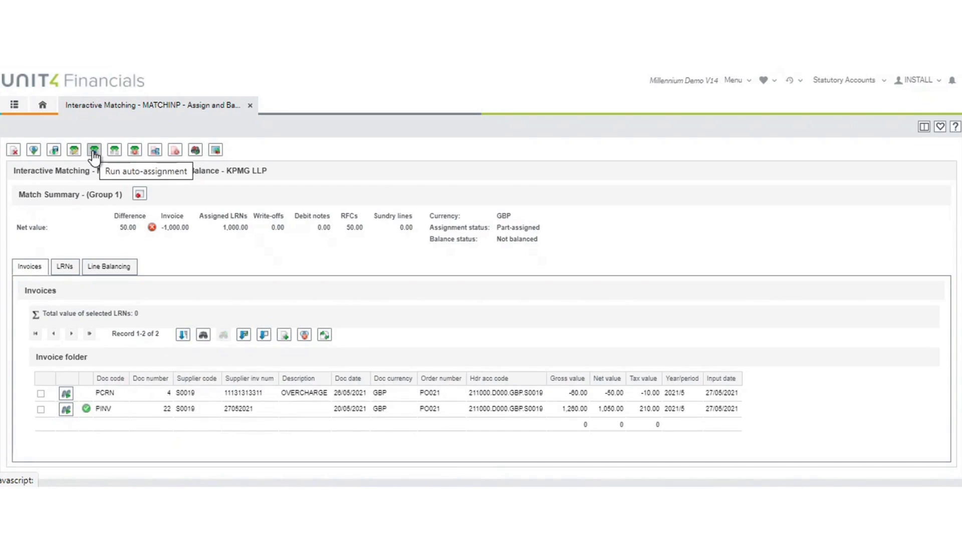
{"action": "left_click", "coordinate": [93, 150]}
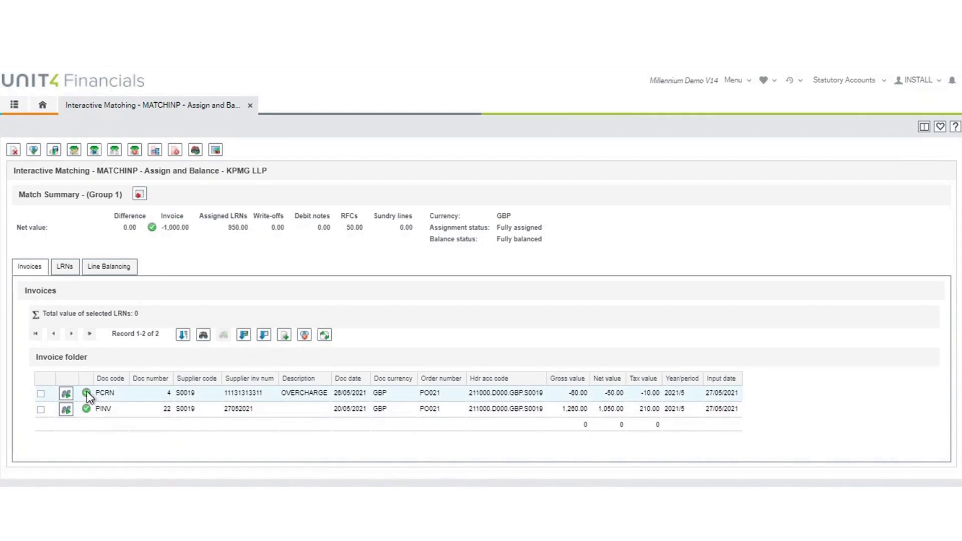
{"action": "left_click", "coordinate": [71, 268]}
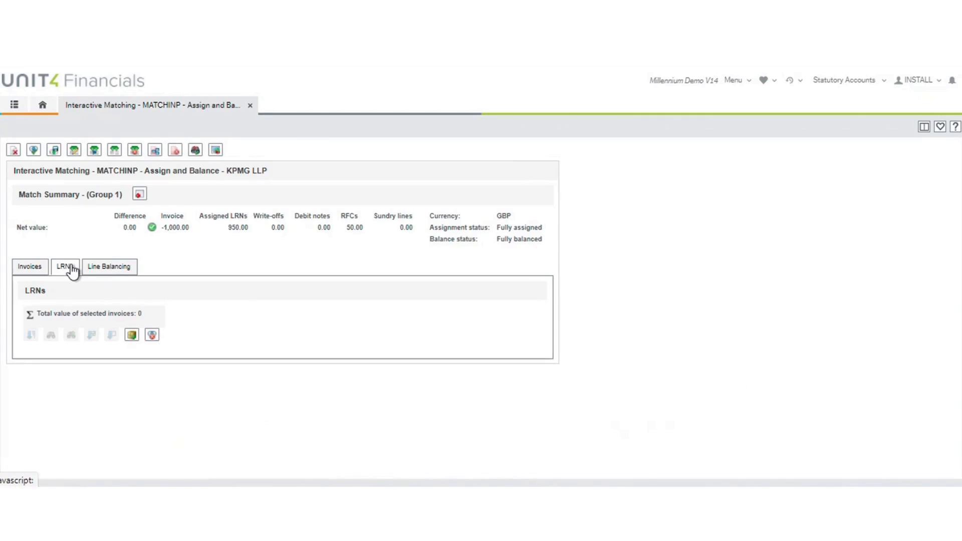
{"action": "left_click", "coordinate": [113, 269]}
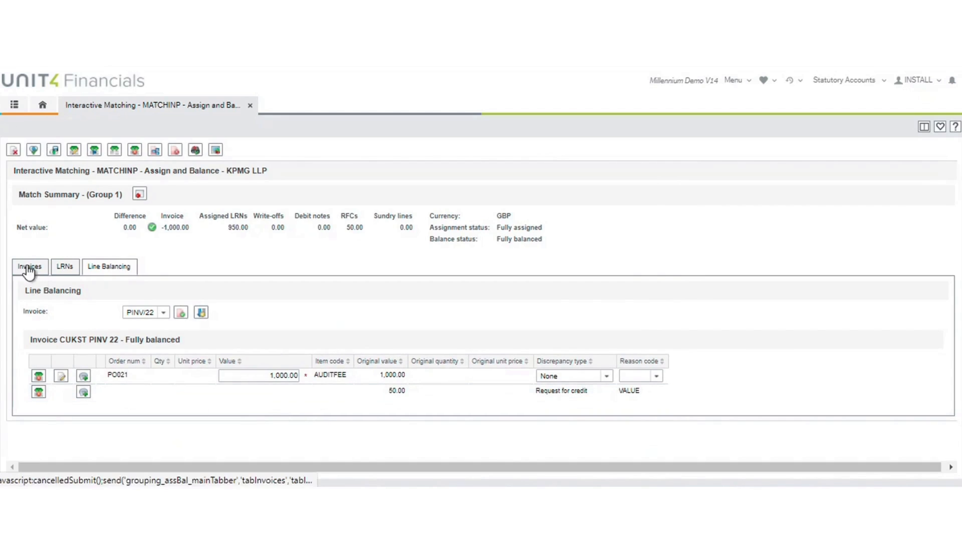
Step: Submit the balanced KPMG LLP match group for posting and close the matching session
{"action": "left_click", "coordinate": [34, 152]}
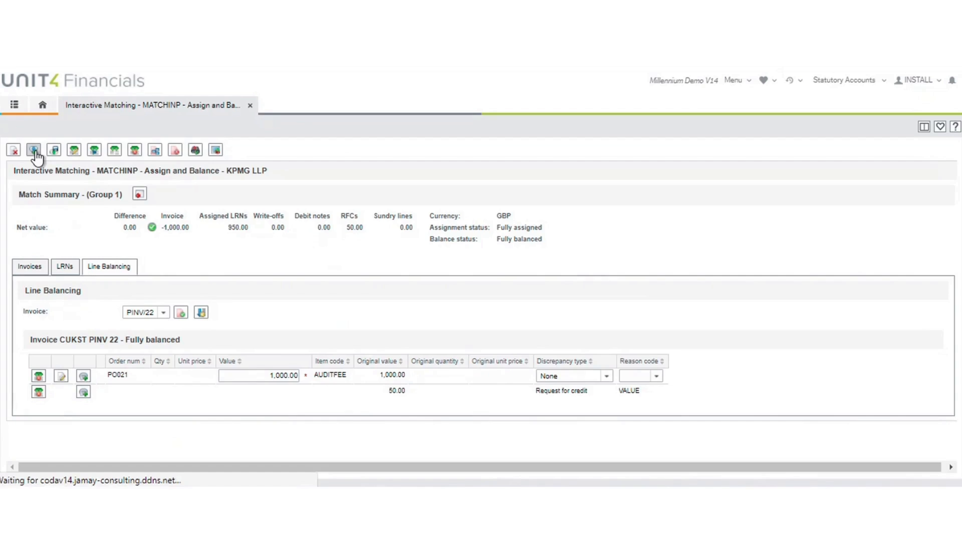
{"action": "left_click", "coordinate": [13, 150]}
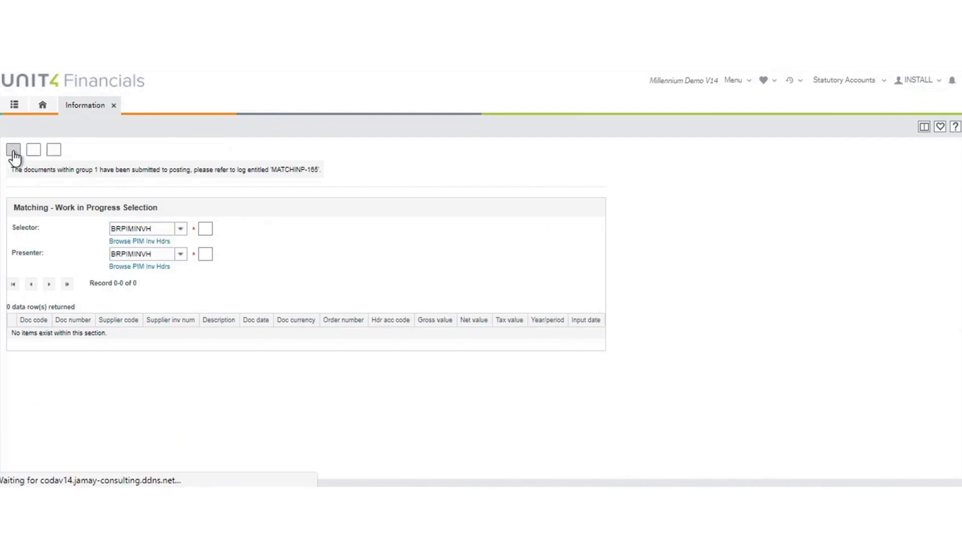
{"action": "left_click", "coordinate": [205, 106]}
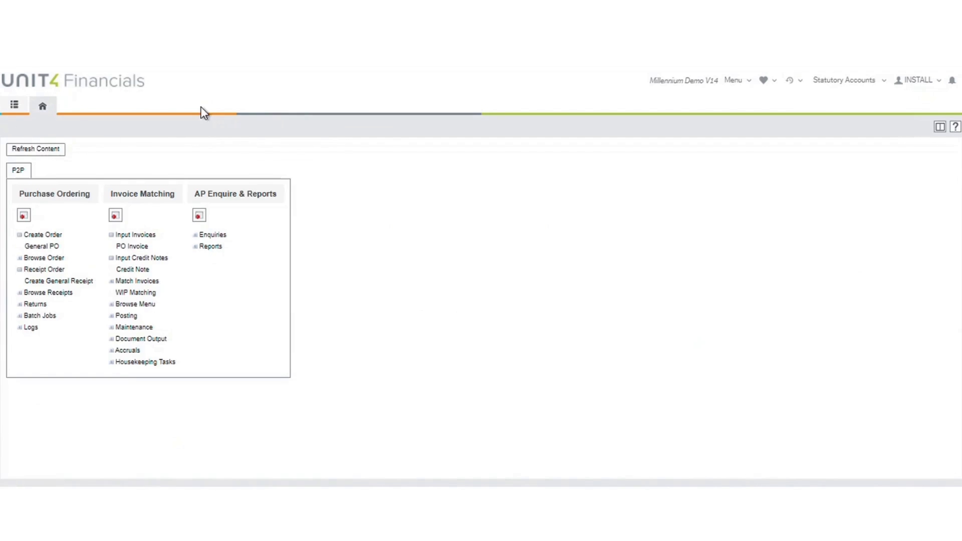
Step: Run the Finance browse report GENERAL for PO No PO021 to list the posted transactions
{"action": "left_click", "coordinate": [14, 105]}
{"action": "left_click", "coordinate": [30, 274]}
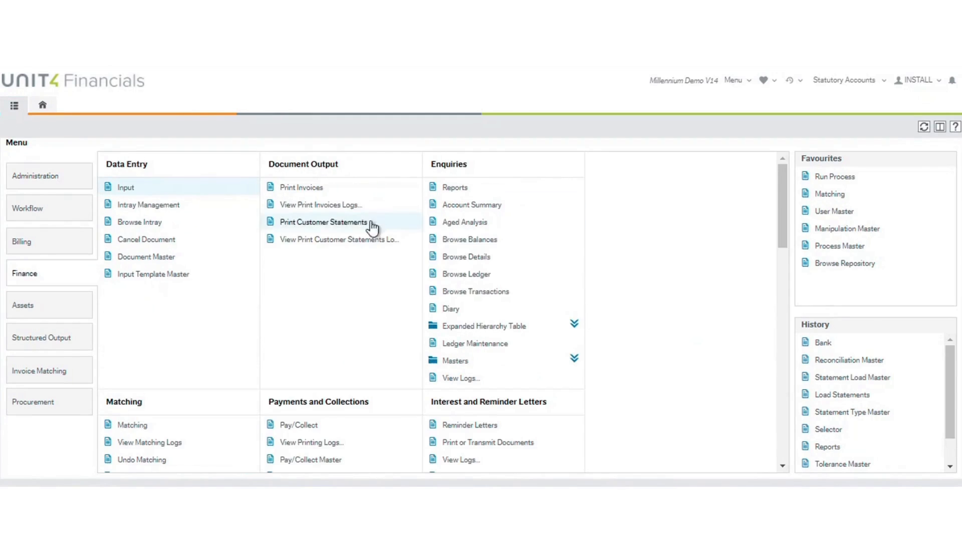
{"action": "left_click", "coordinate": [455, 188]}
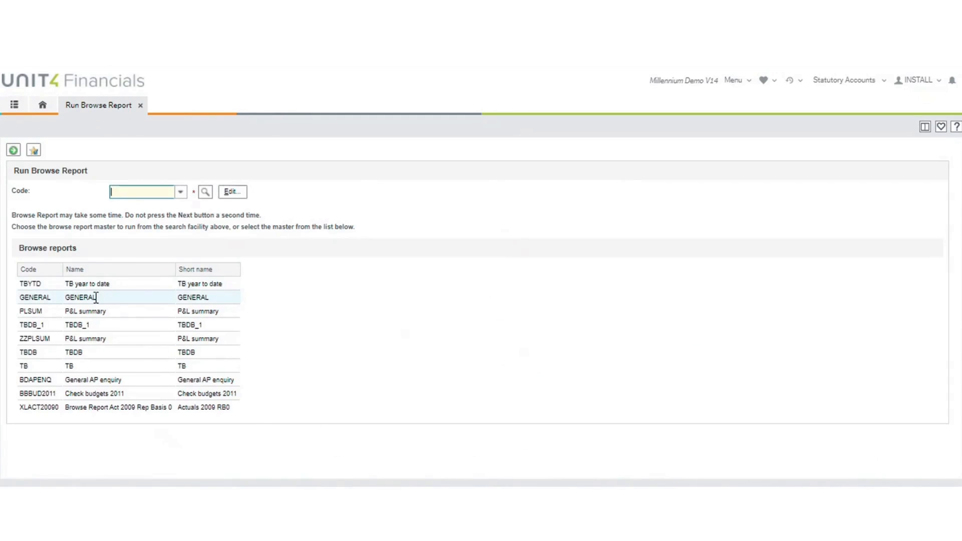
{"action": "left_click", "coordinate": [94, 296]}
{"action": "left_click", "coordinate": [144, 382]}
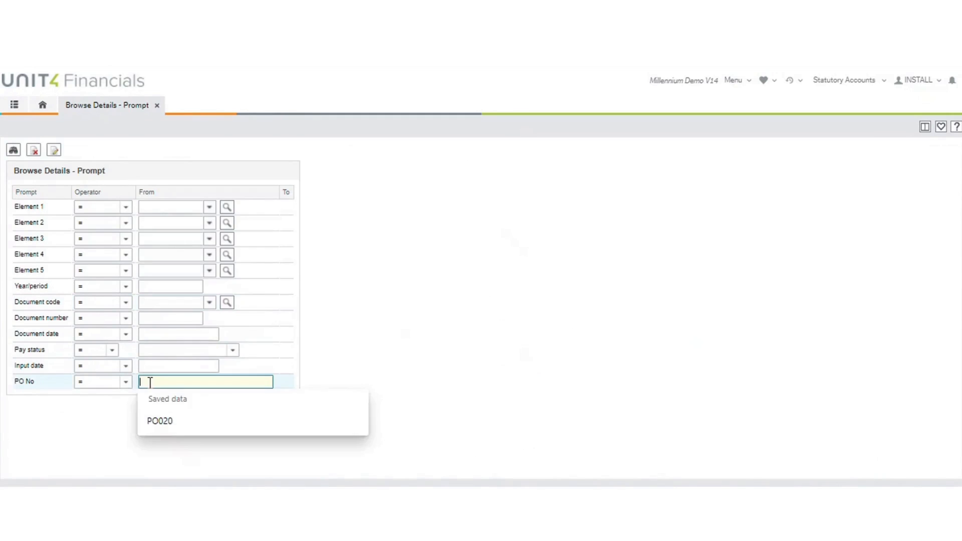
{"action": "type", "text": "PO02"}
{"action": "type", "text": "0"}
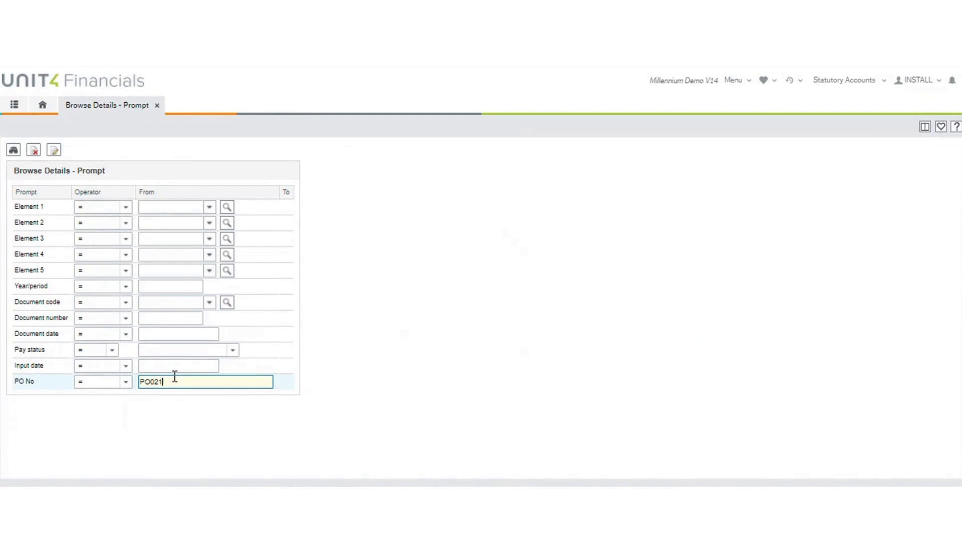
{"action": "left_click", "coordinate": [13, 150]}
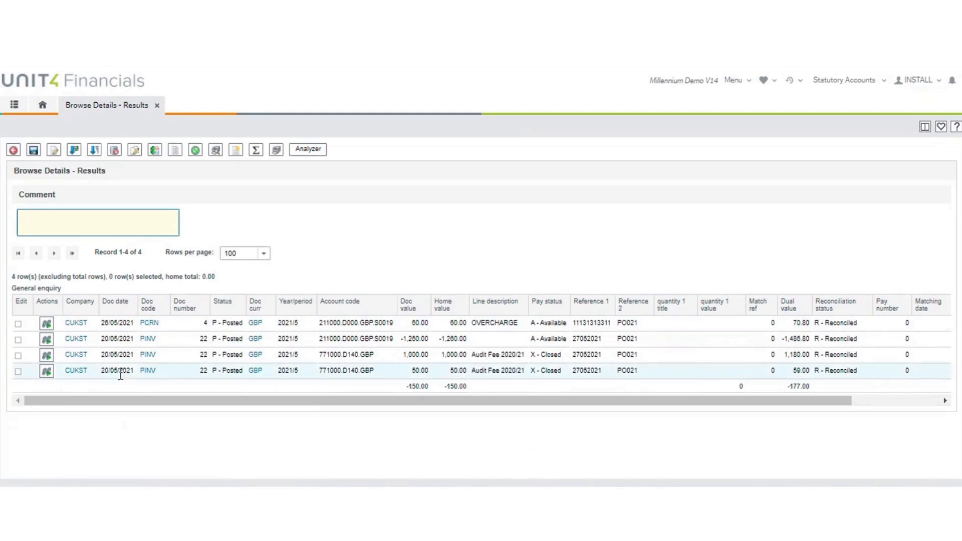